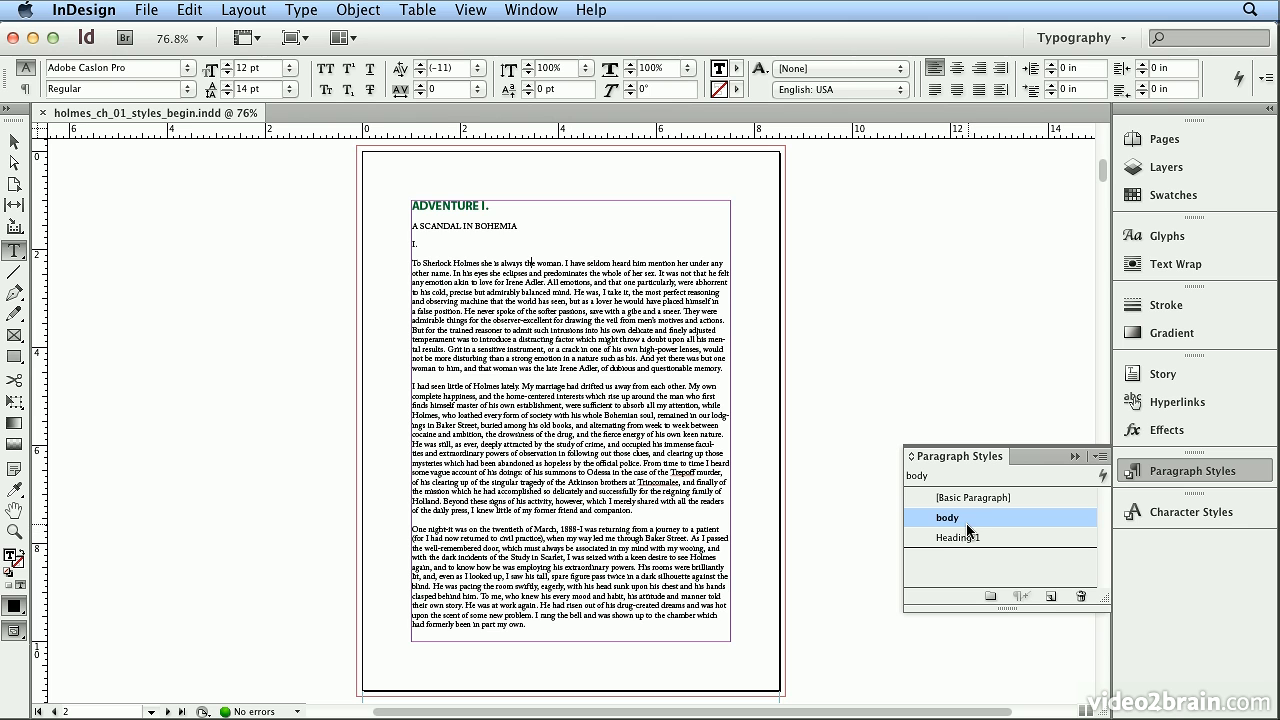
Step: Start a new paragraph style from the 'A SCANDAL IN BOHEMIA' line and name it Heading 2
left_click(444, 206)
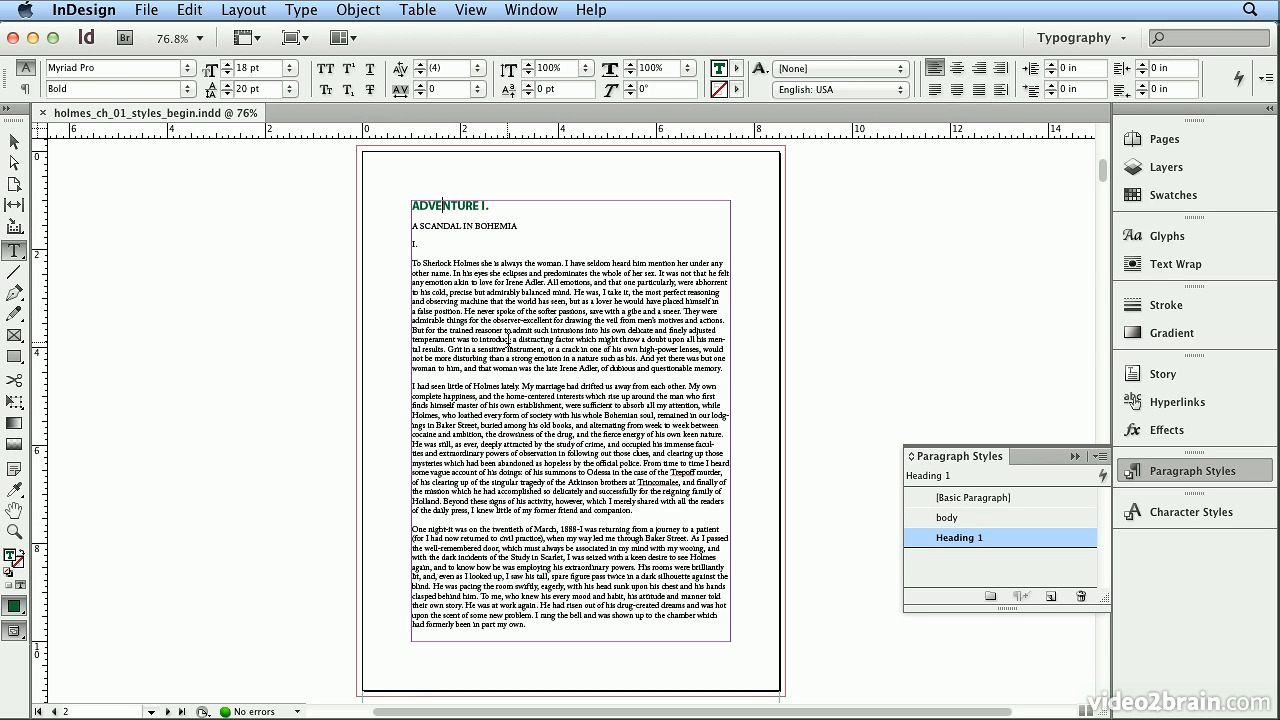
left_click(553, 258)
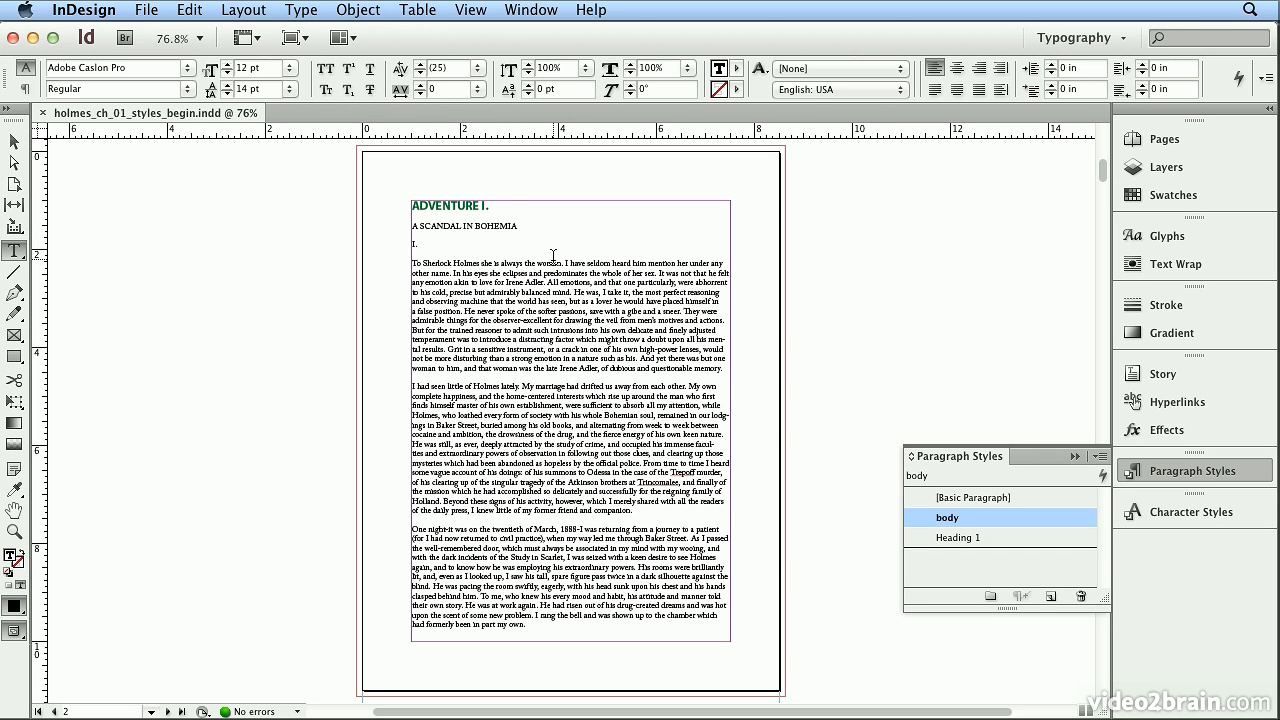
left_click(438, 225)
left_click(1077, 42)
left_click(1079, 47)
left_click(1100, 457)
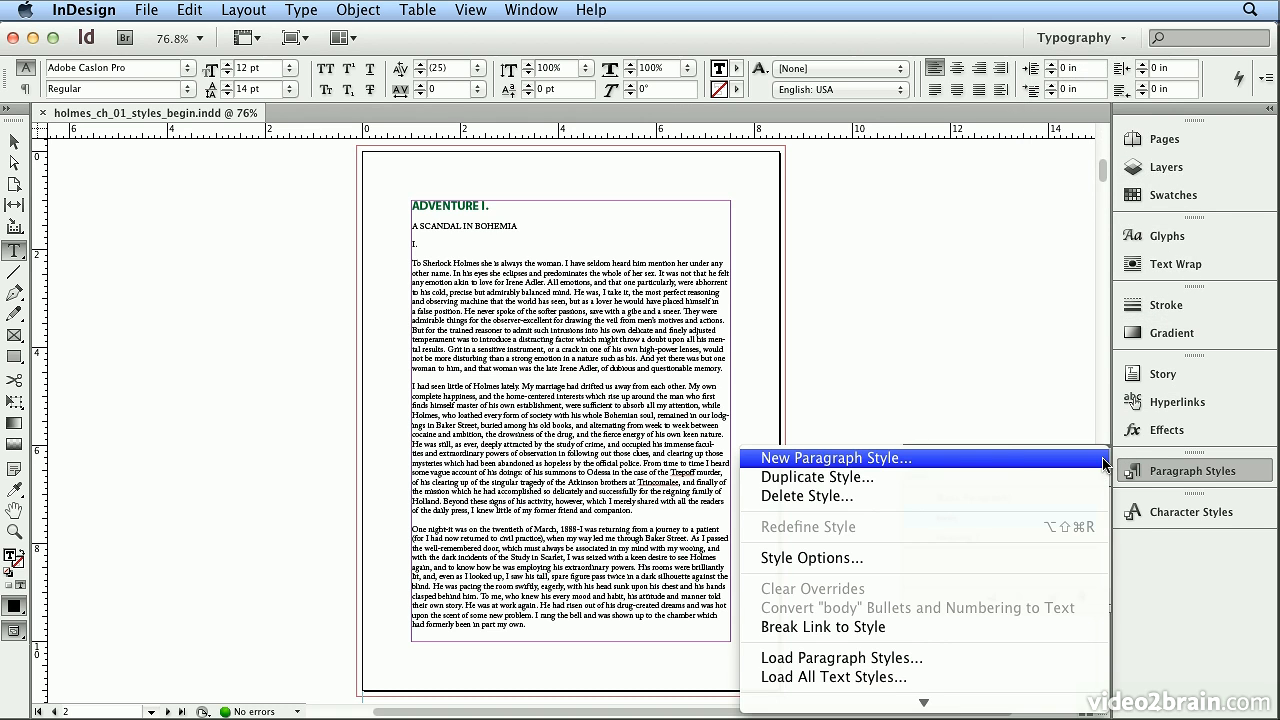
left_click(1015, 460)
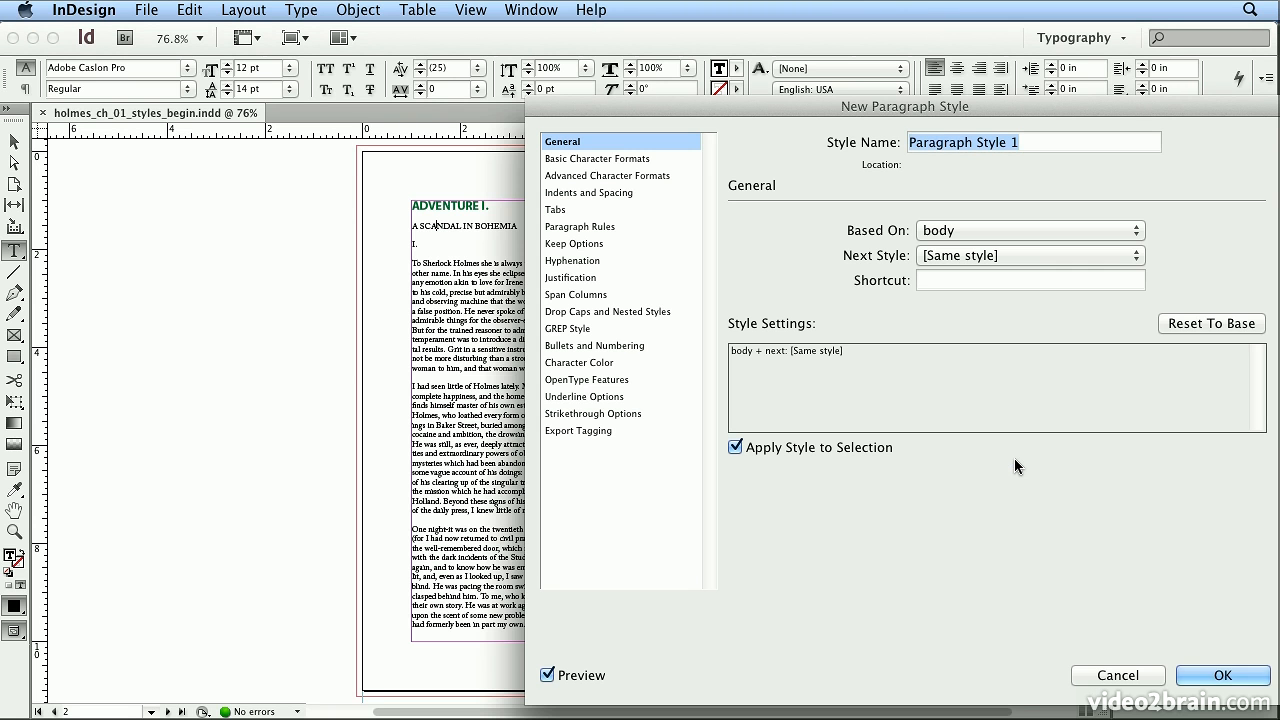
left_click_drag(878, 108, 938, 115)
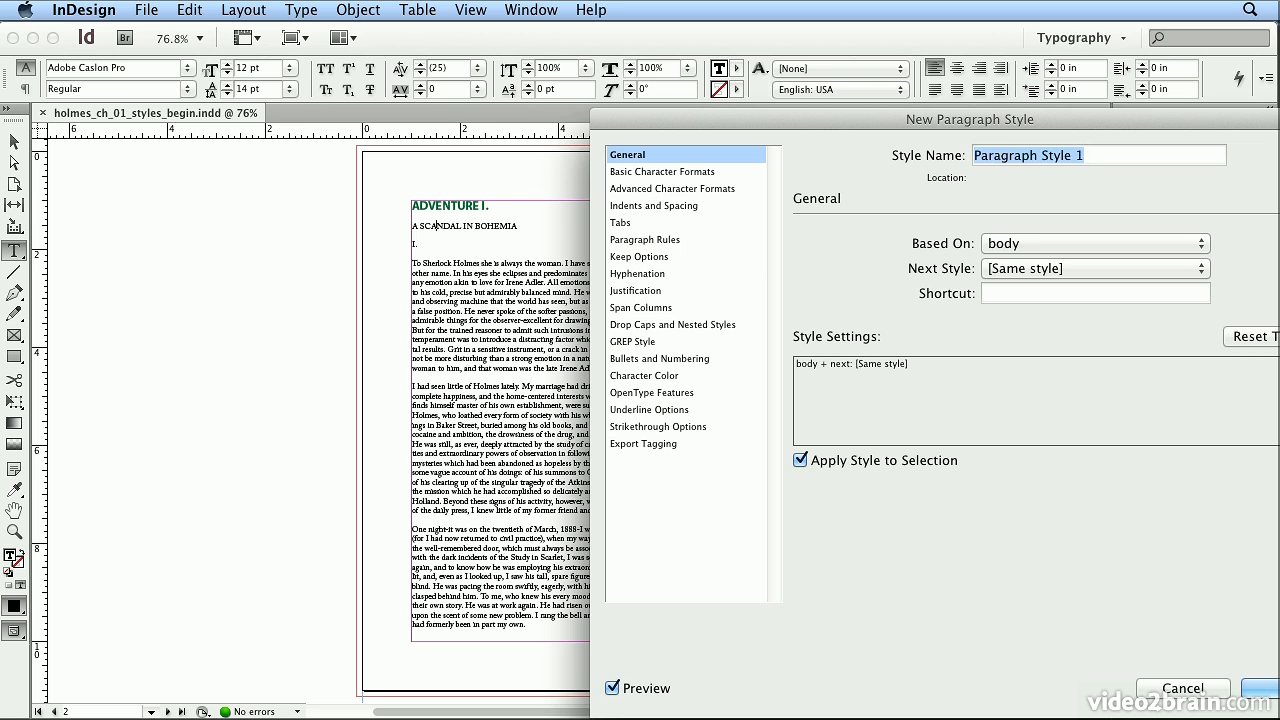
type("Heading 2")
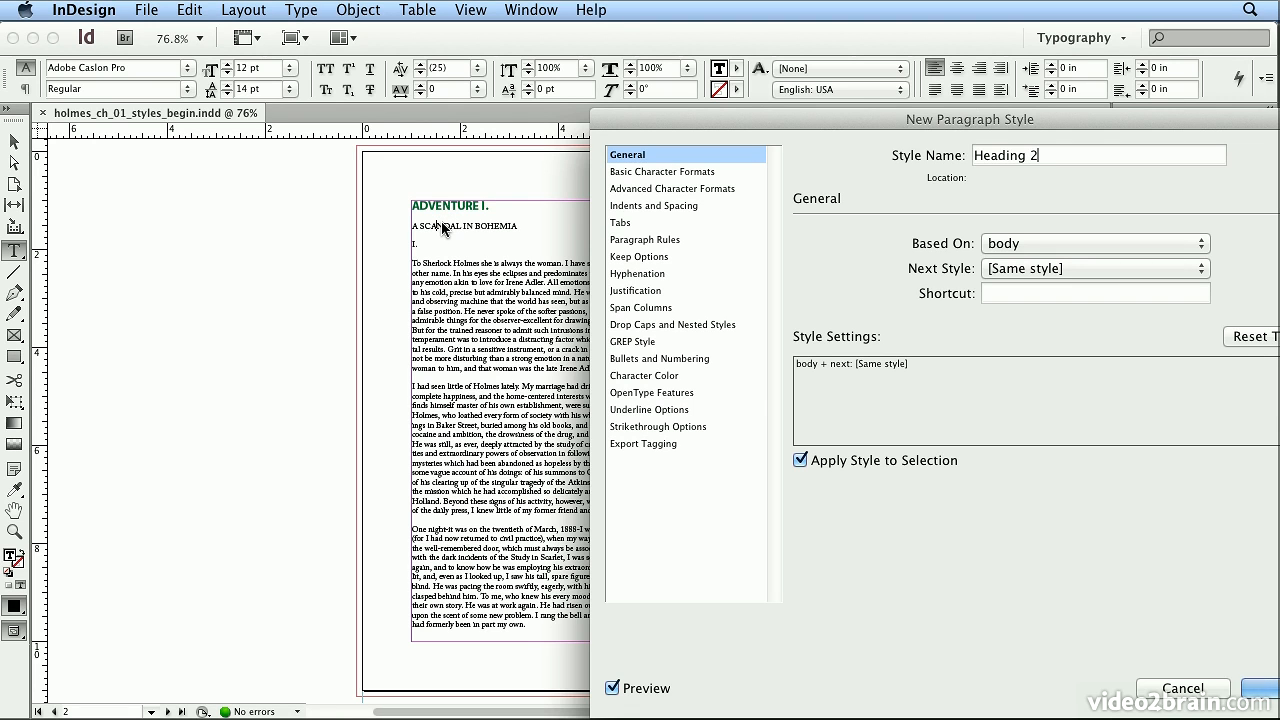
Step: Base the Heading 2 style on Heading 1 and set its next style to body
left_click(1016, 247)
key("Escape")
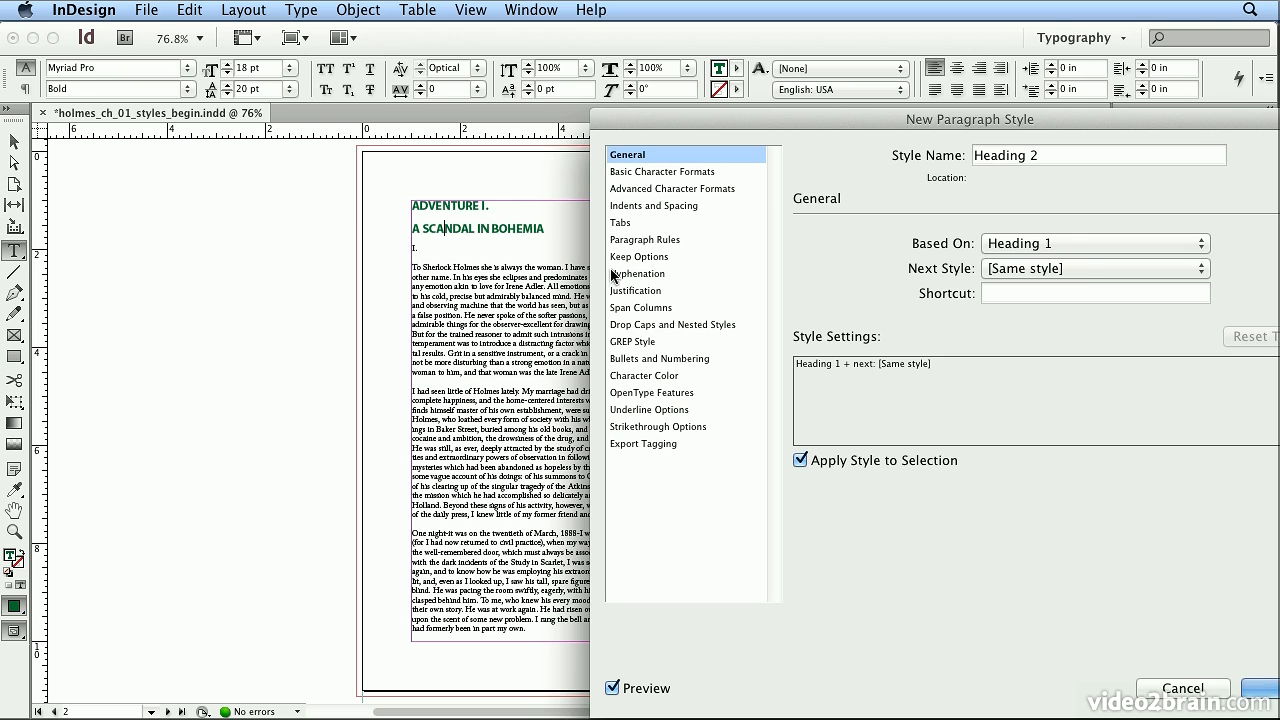
left_click(1077, 266)
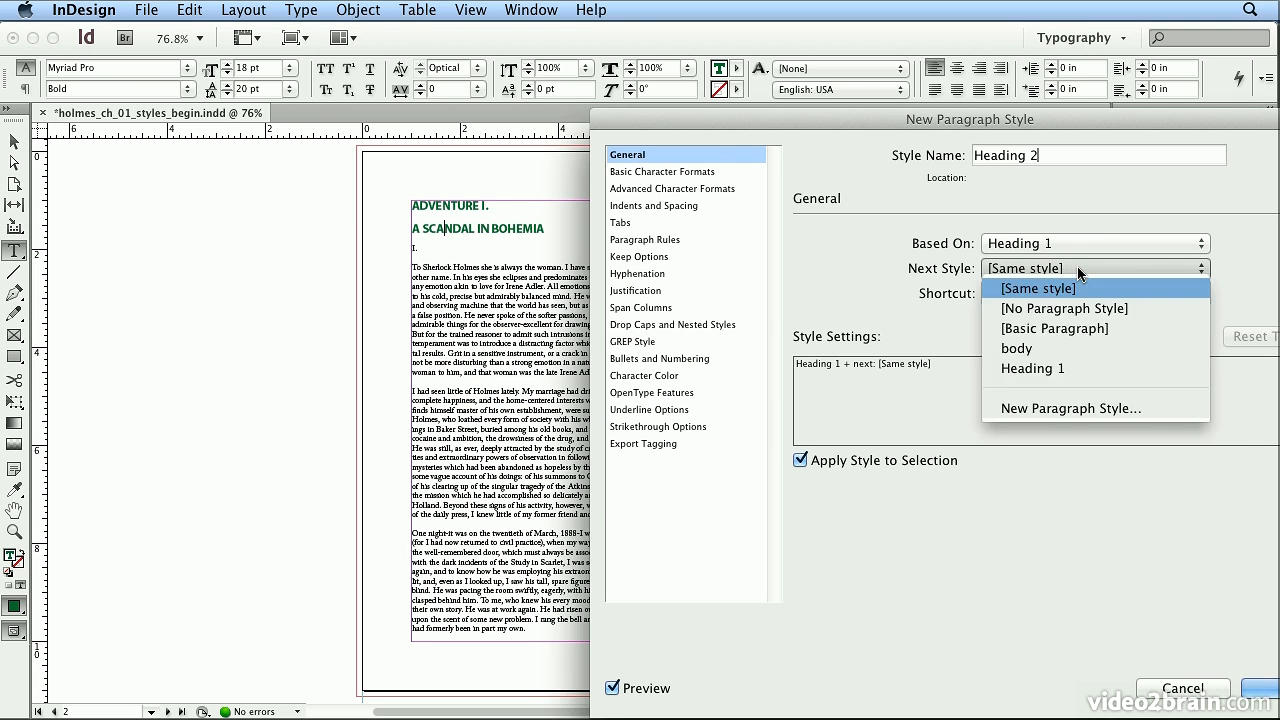
left_click(1074, 355)
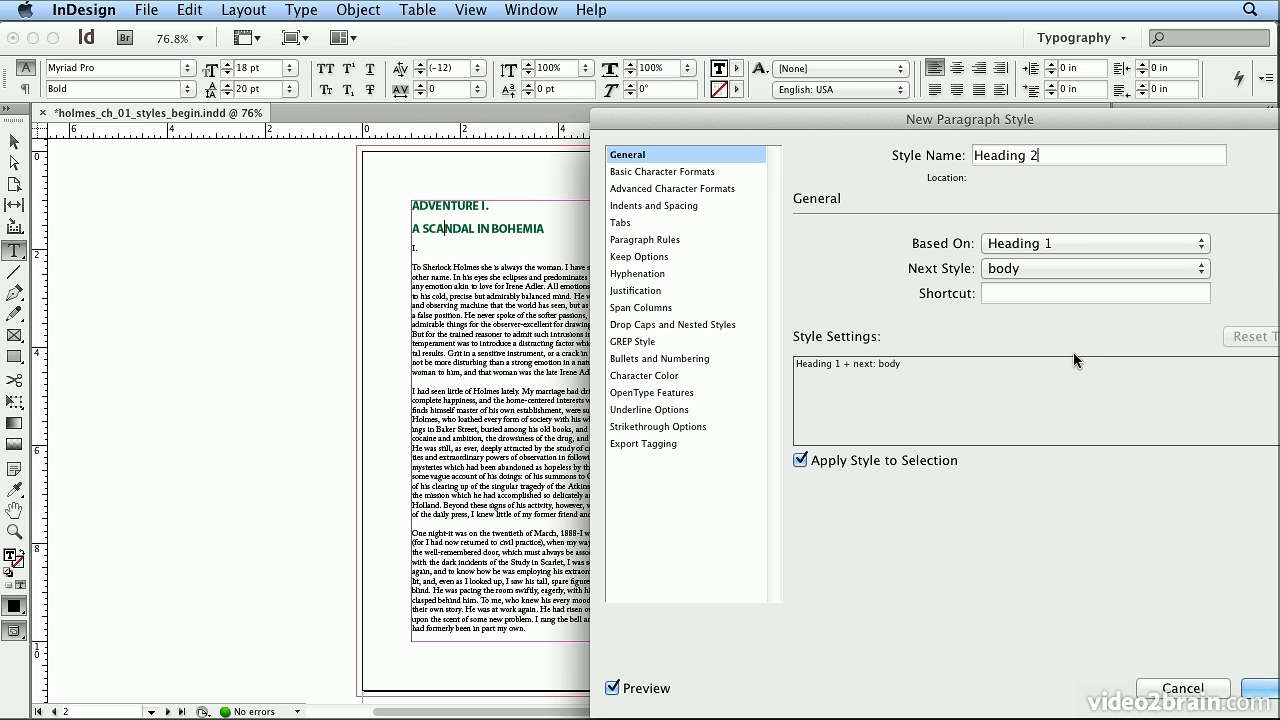
Step: Set the Heading 2 style's font size to 14 pt and its leading to 16 pt
left_click(677, 176)
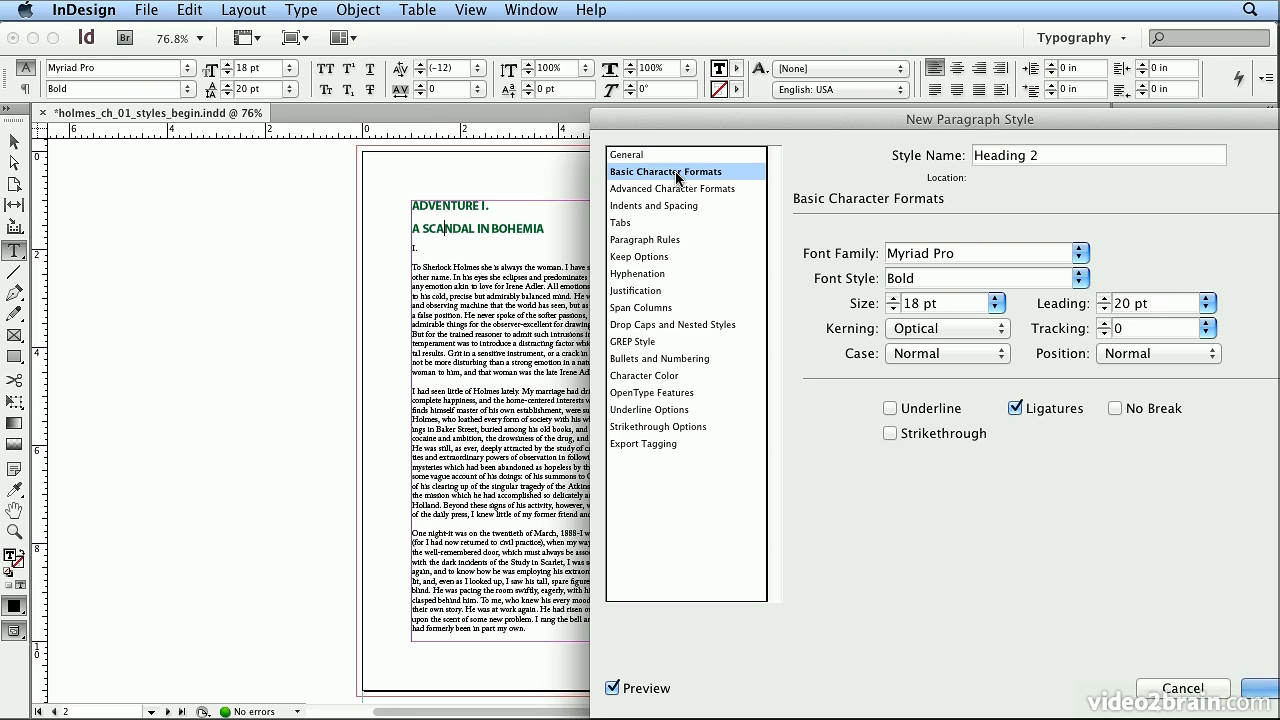
triple_click(955, 303)
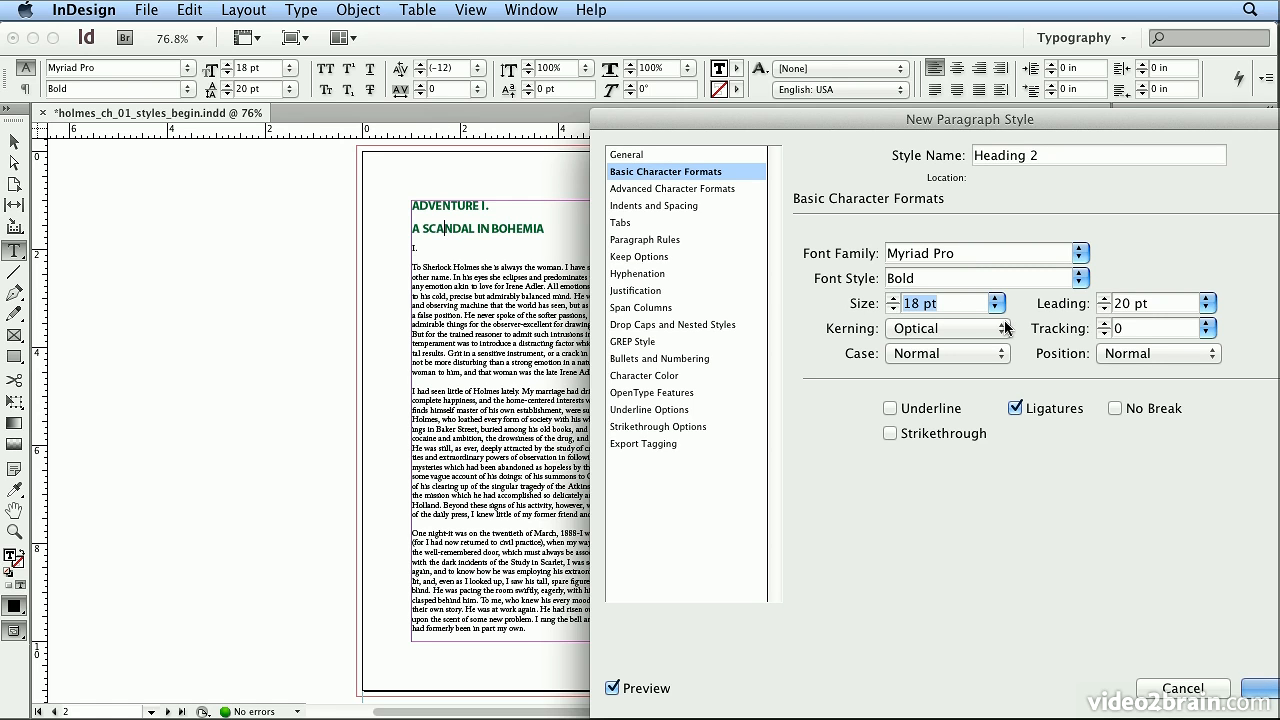
type("14")
key("Tab")
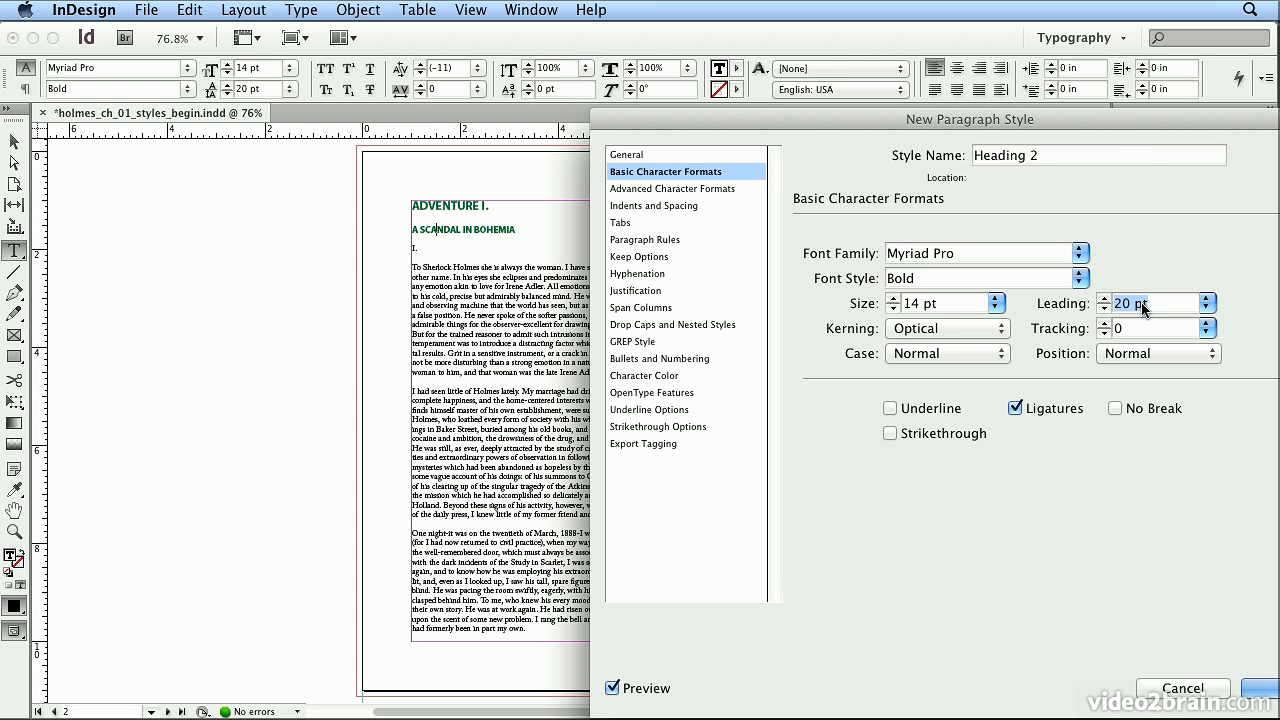
left_click(1207, 309)
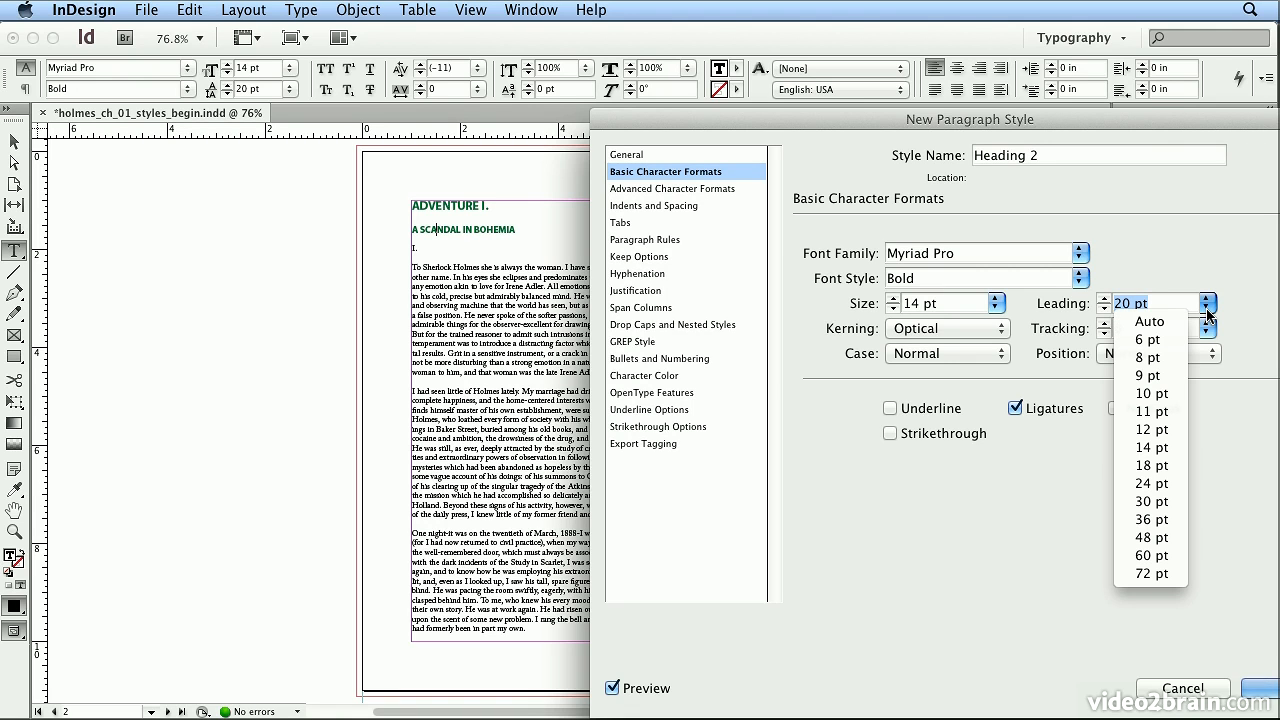
left_click(1223, 310)
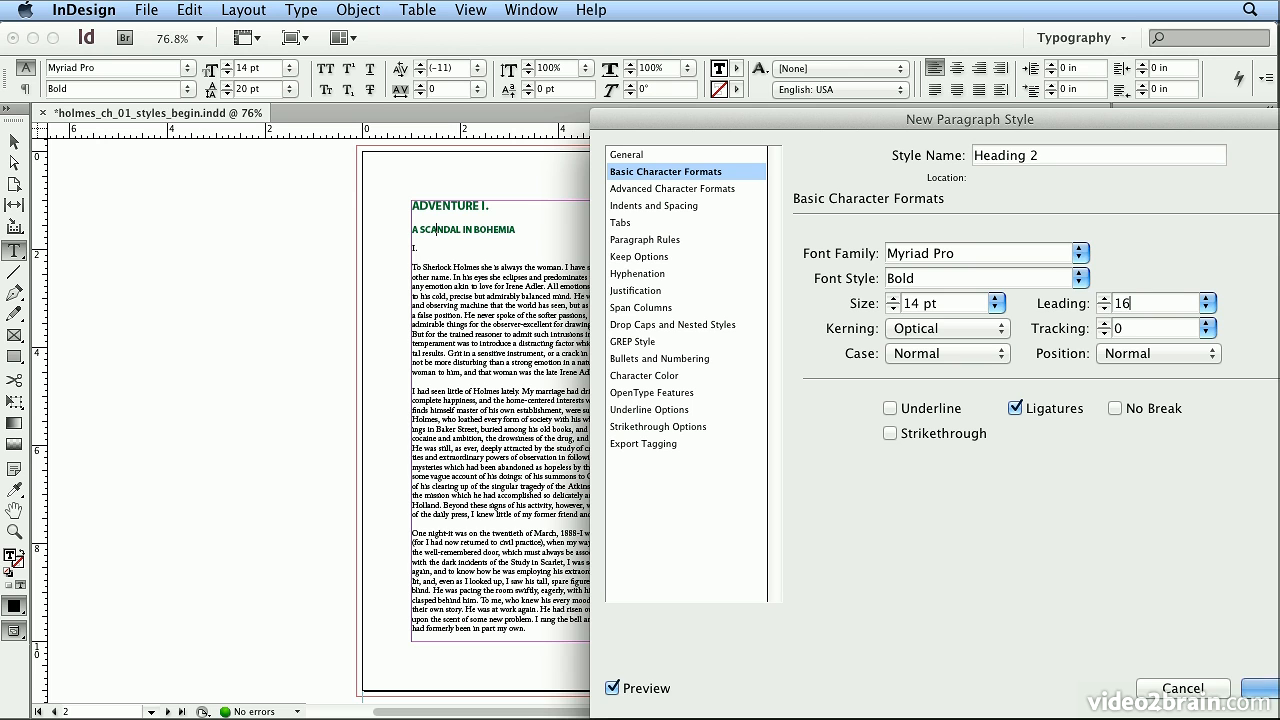
key("Tab")
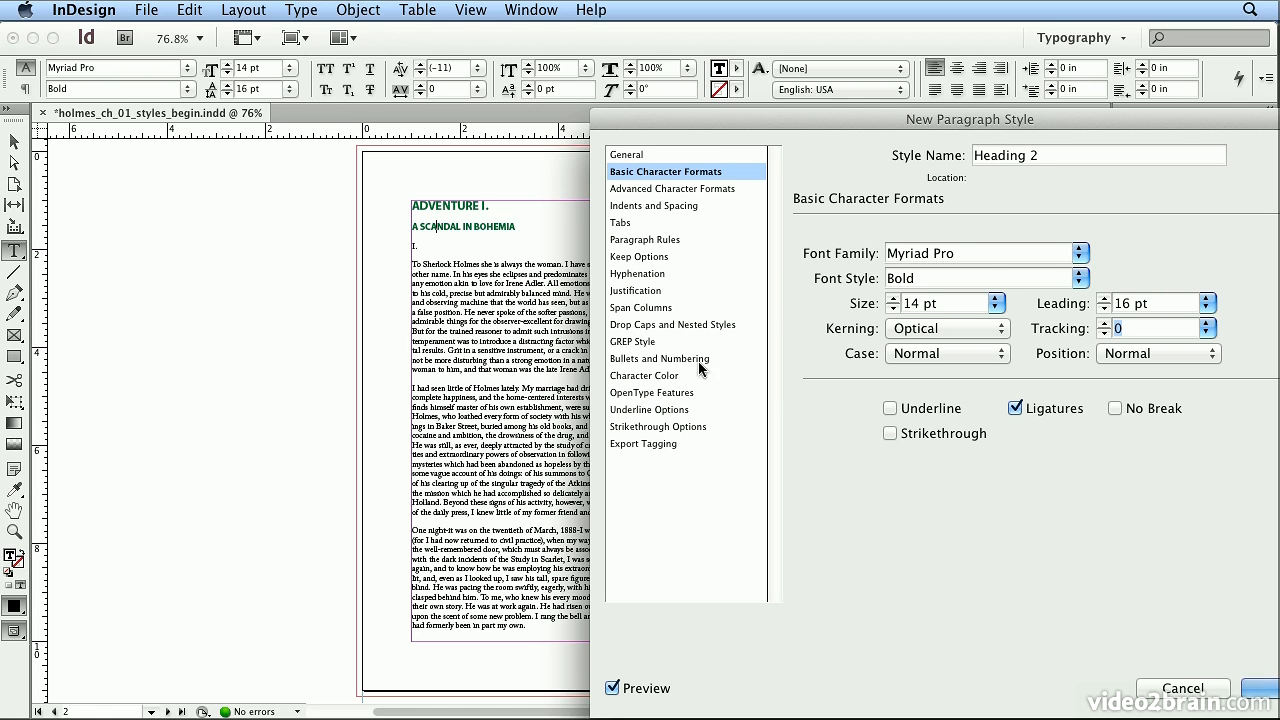
Step: Set the Heading 2 style's space after to 0 in and create the style, applying it to the selected line
left_click(652, 206)
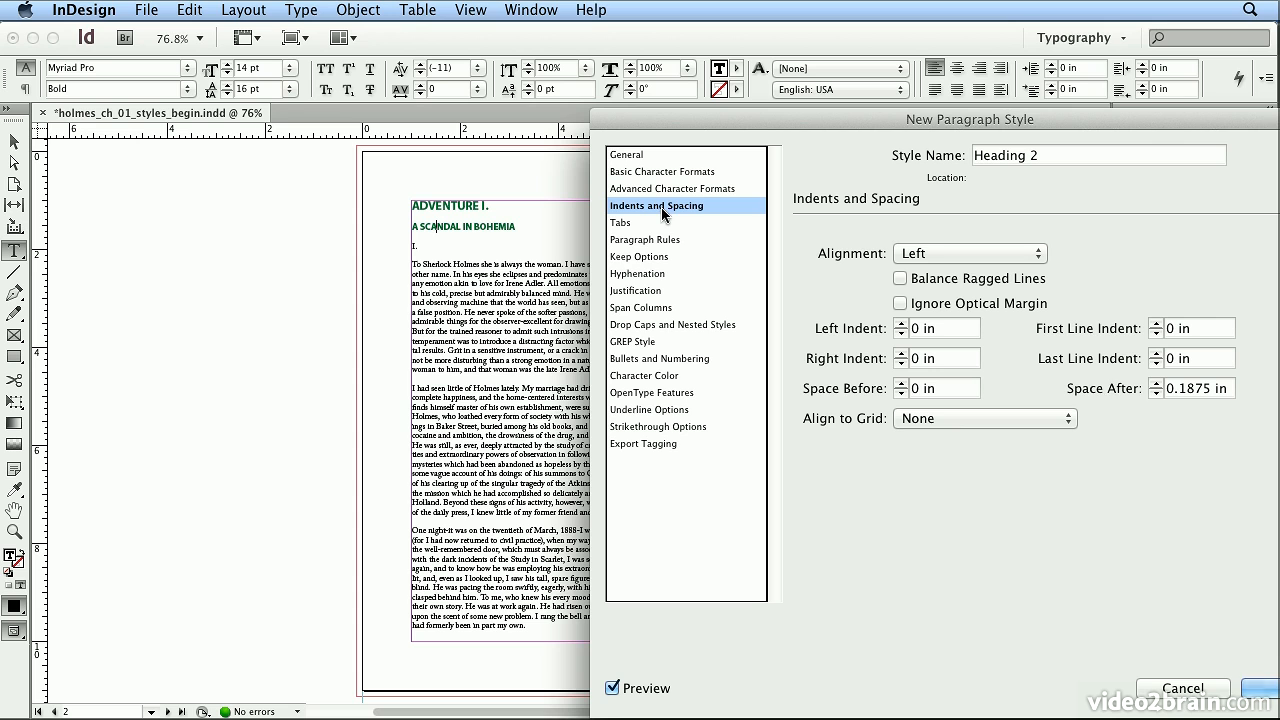
double_click(1178, 388)
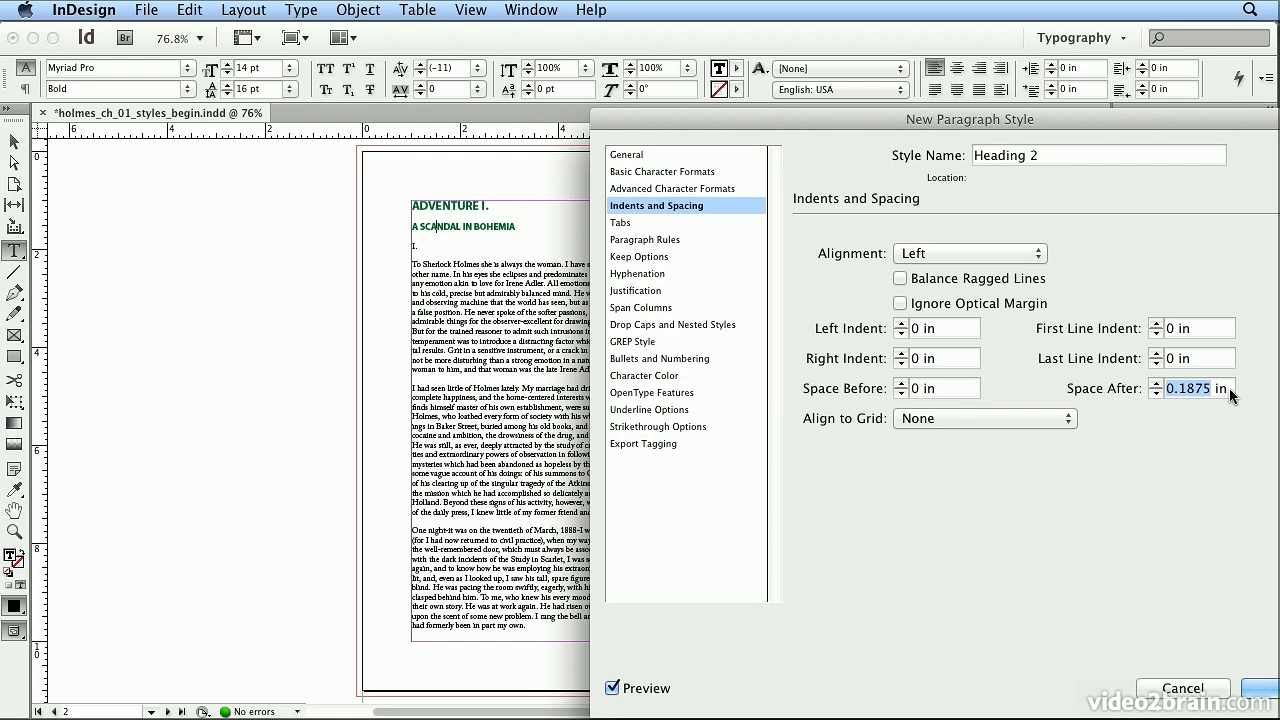
left_click(1230, 389)
key("BackSpace")
key("BackSpace")
key("BackSpace")
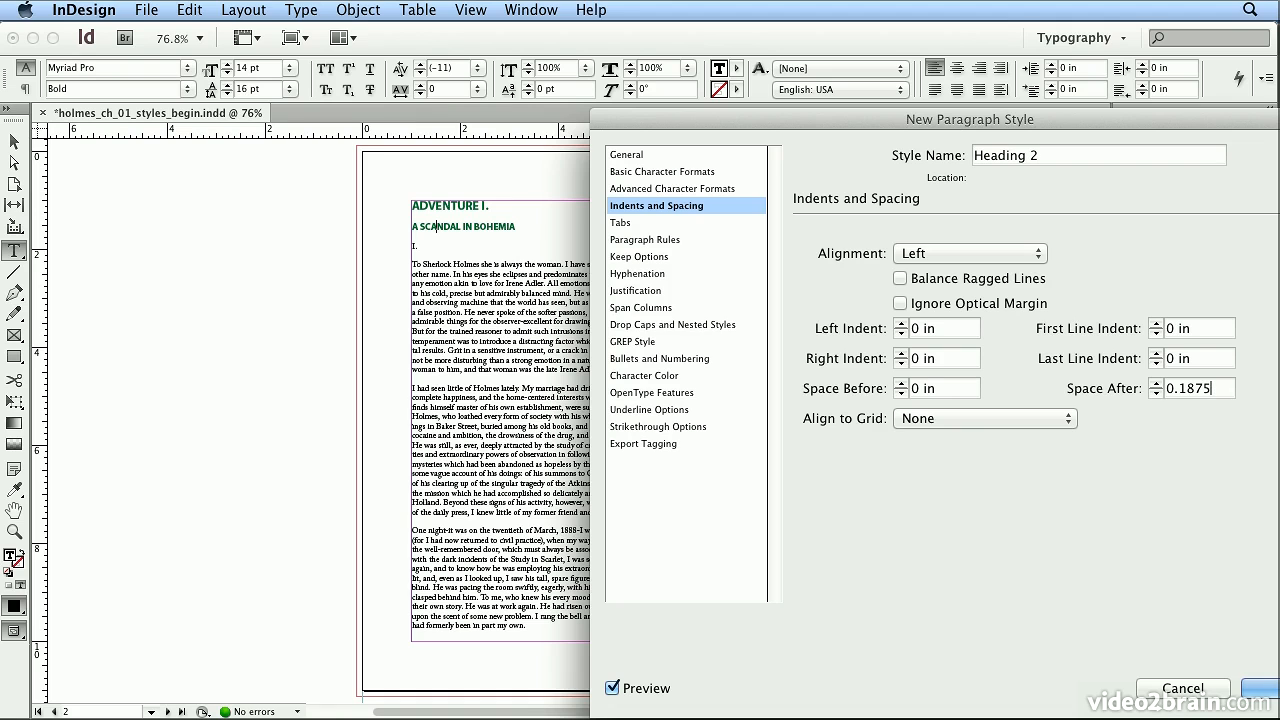
left_click(1210, 389)
double_click(1192, 389)
type("0")
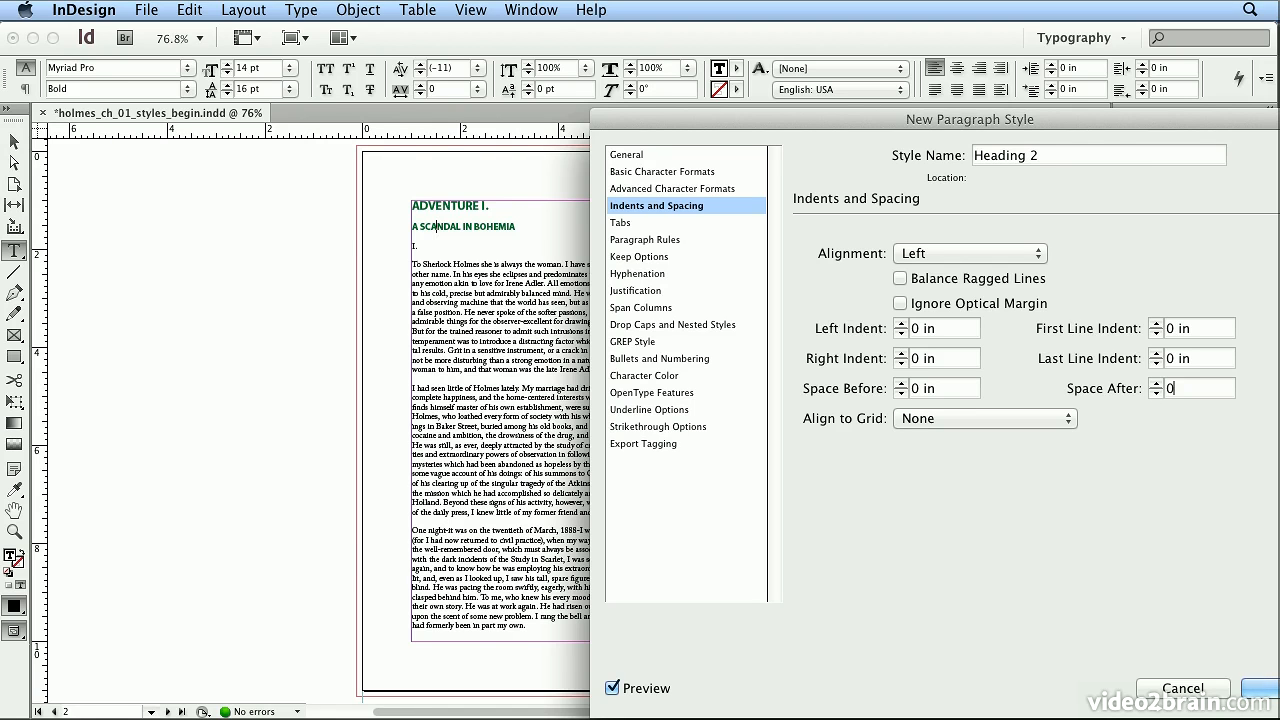
key("Tab")
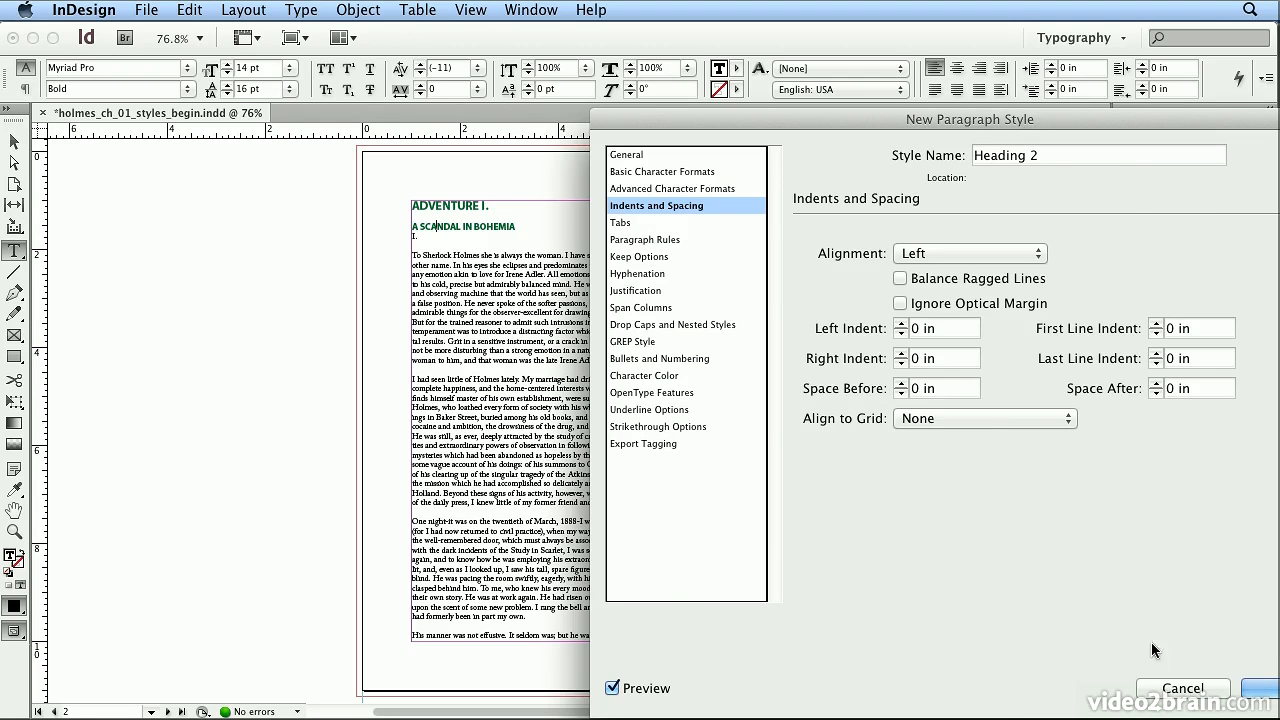
left_click(1250, 690)
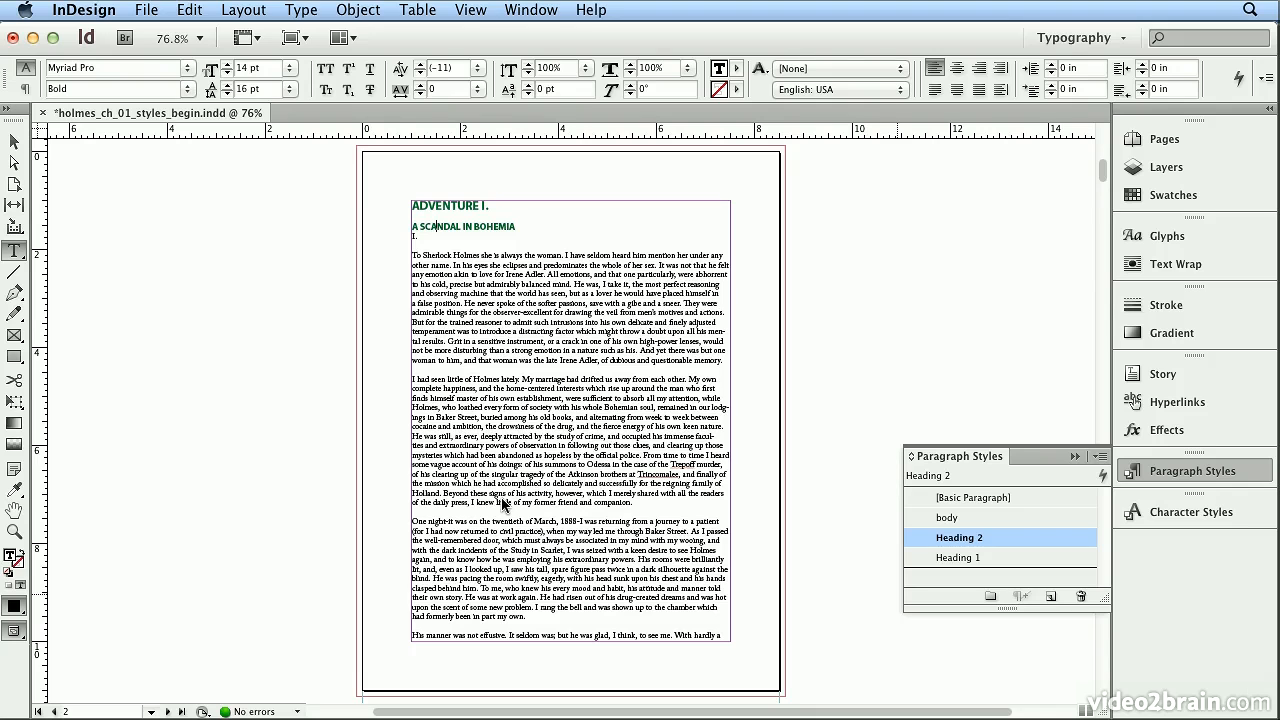
Step: Copy the Heading 2 formatting with the Eyedropper from 'A SCANDAL IN BOHEMIA' onto the 'Not in a good cause.' and 'And what then?' paragraphs on page 11
left_click(13, 489)
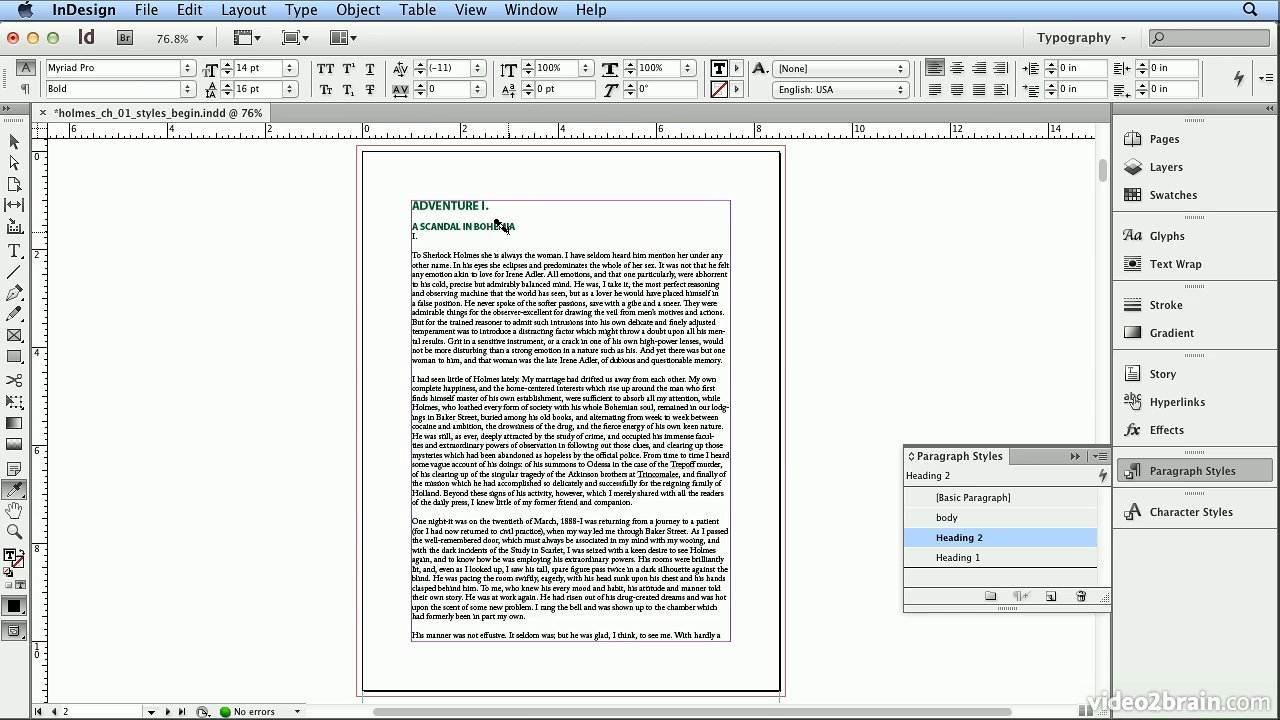
scroll(497, 226, "down", 15)
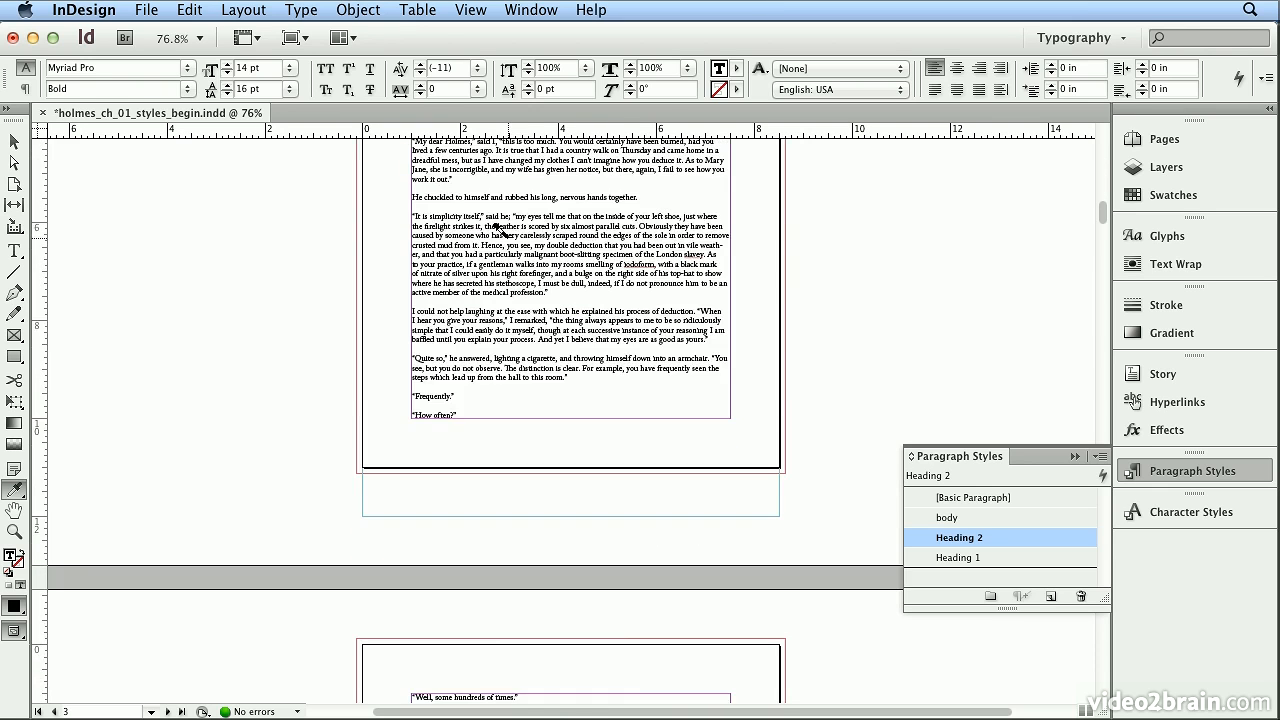
scroll(497, 228, "down", 10)
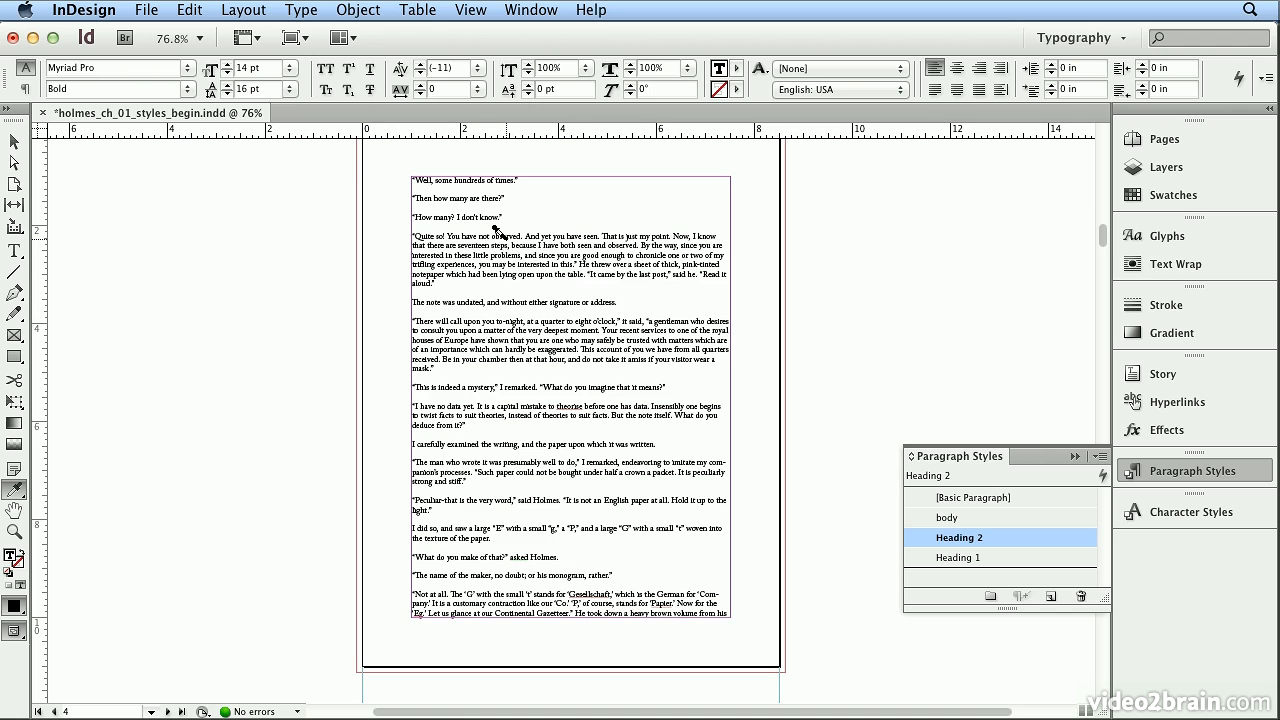
scroll(497, 229, "down", 20)
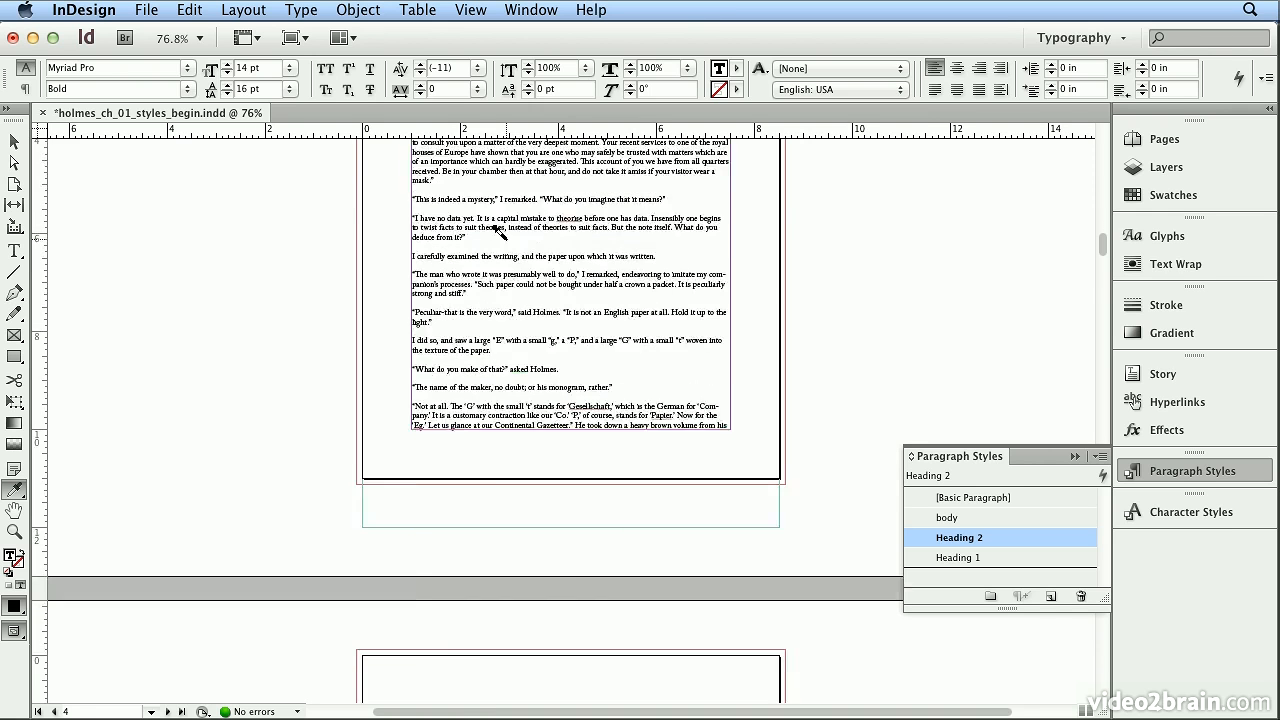
scroll(497, 229, "down", 5)
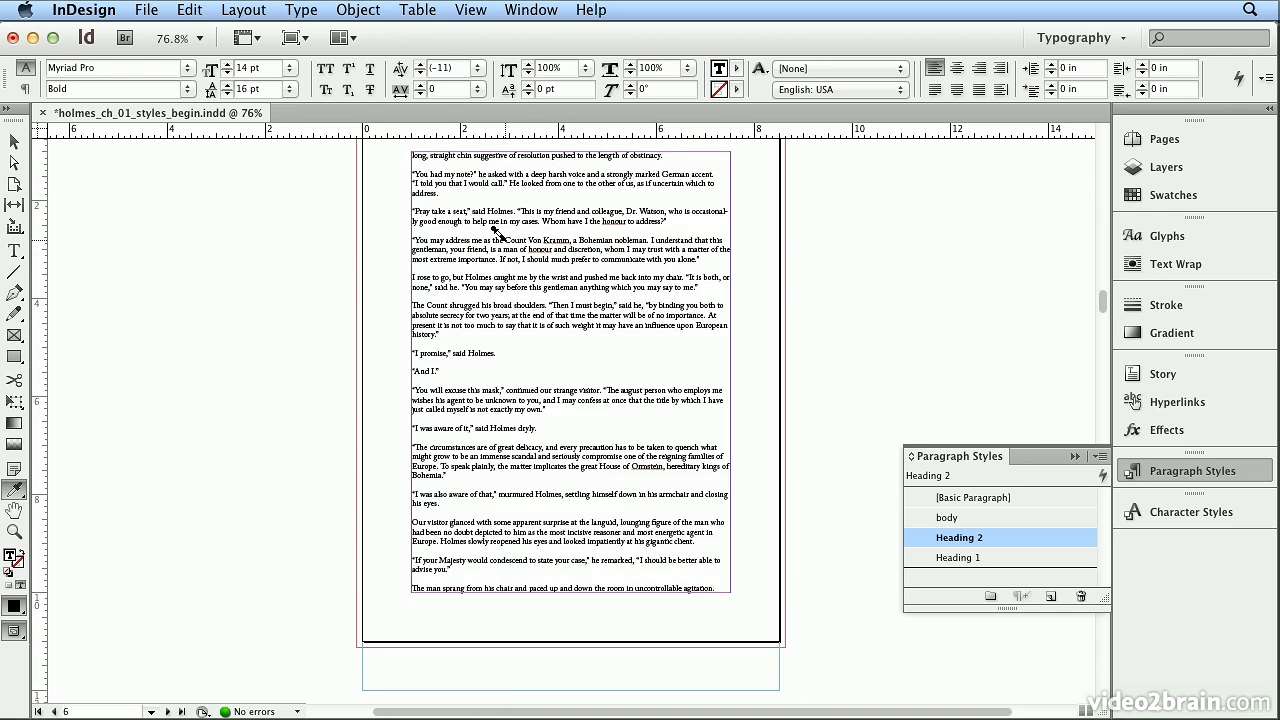
scroll(497, 229, "down", 15)
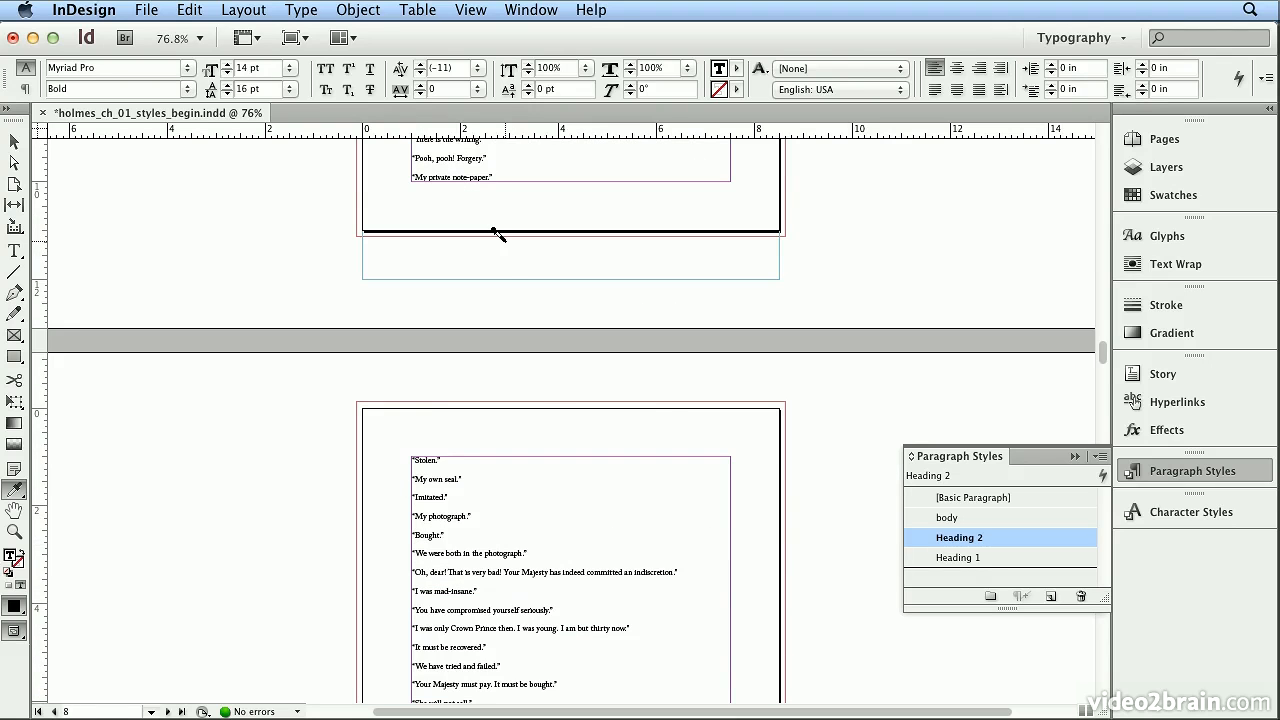
scroll(497, 233, "down", 20)
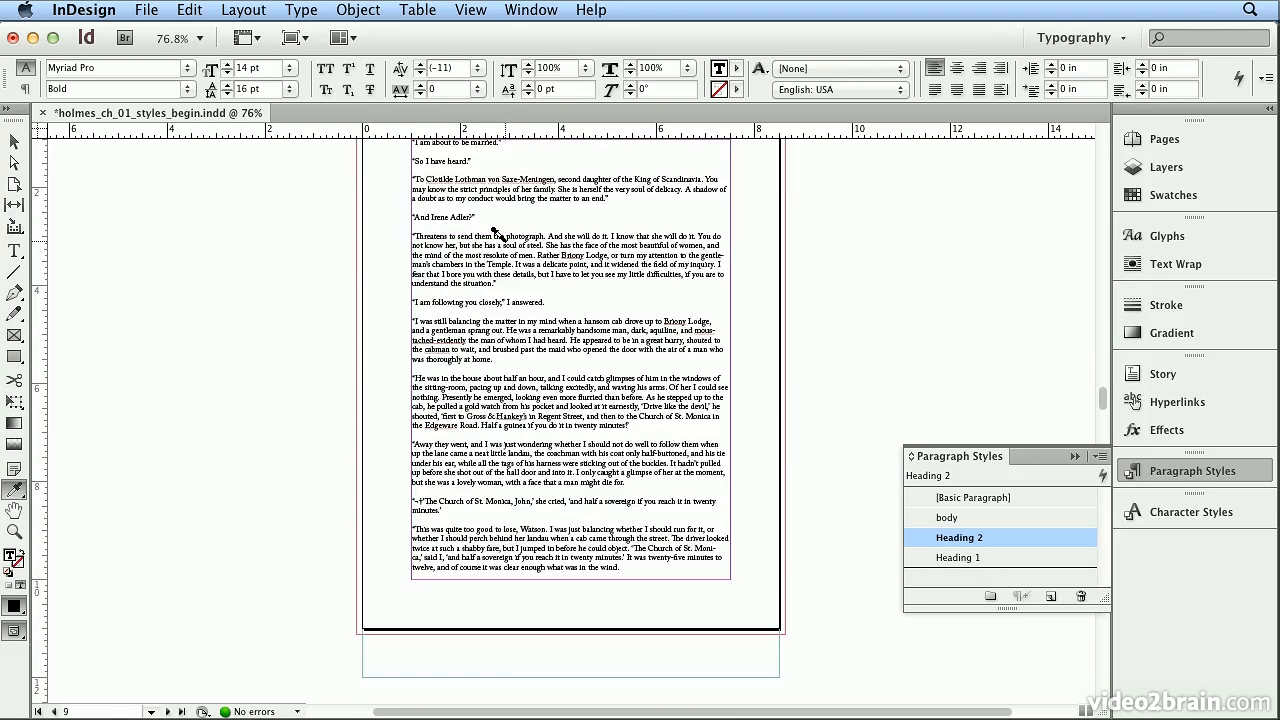
scroll(497, 233, "down", 6)
scroll(497, 233, "down", 12)
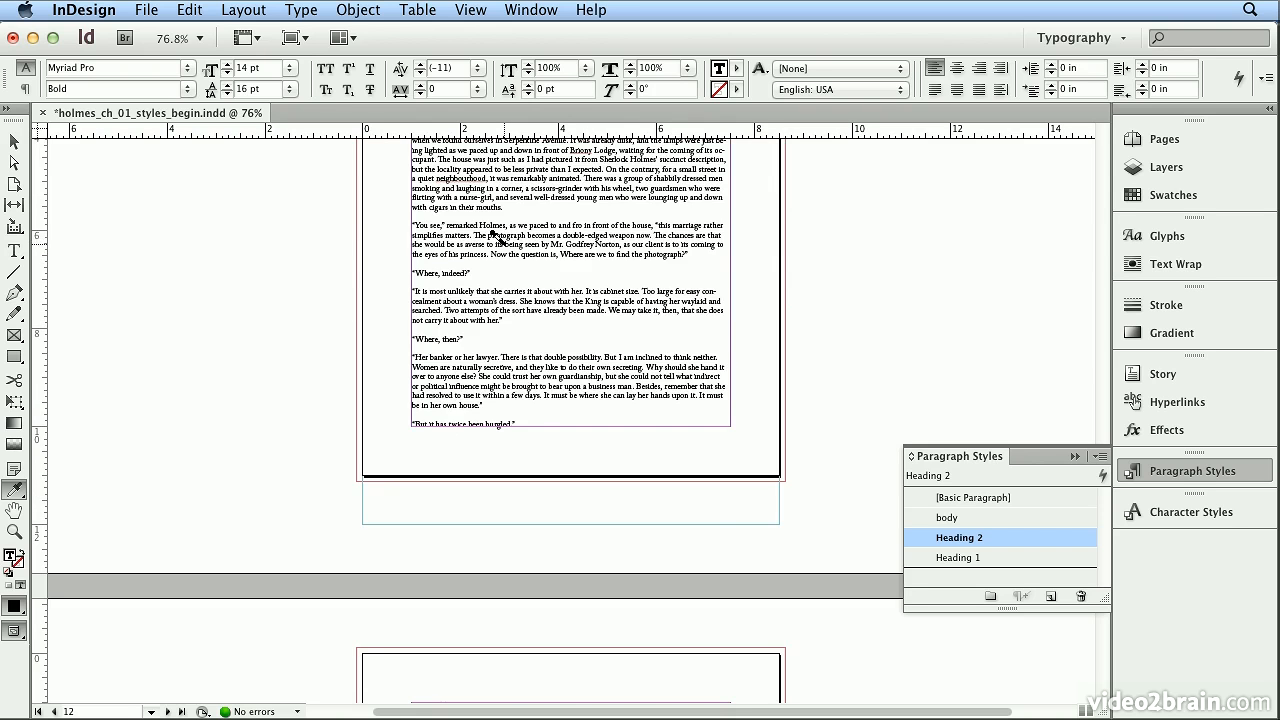
scroll(497, 233, "up", 15)
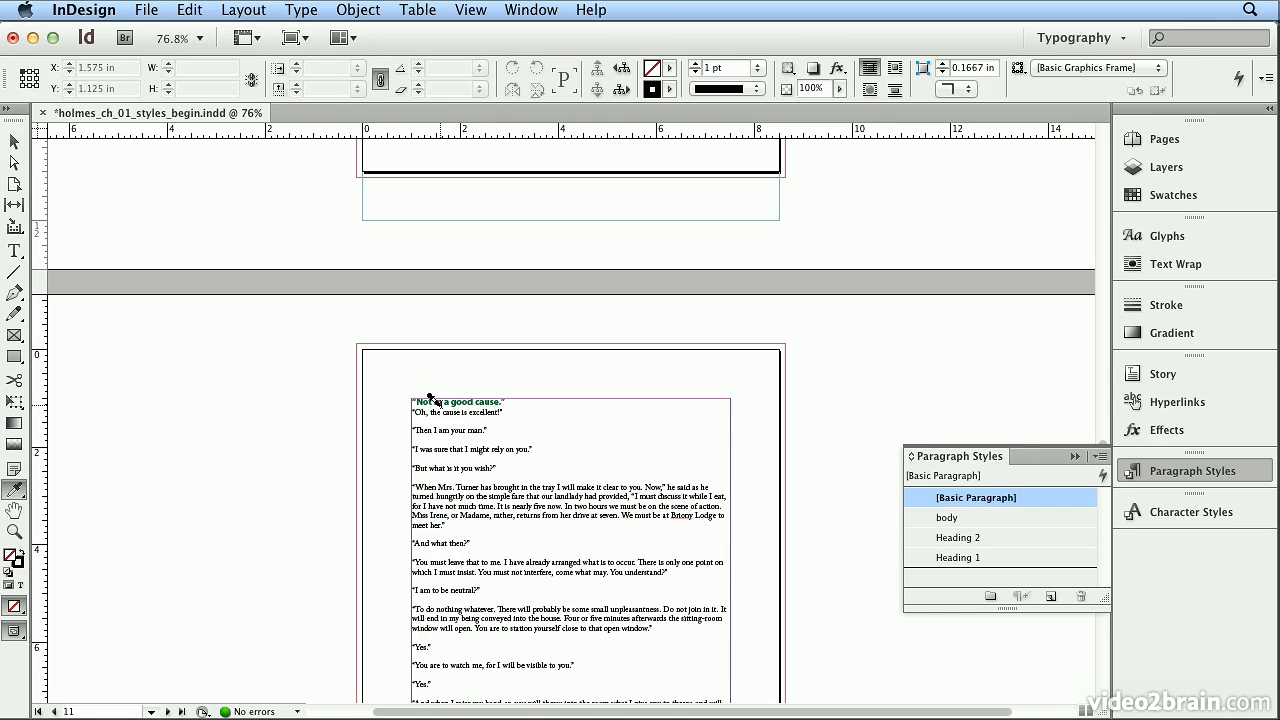
left_click(440, 537)
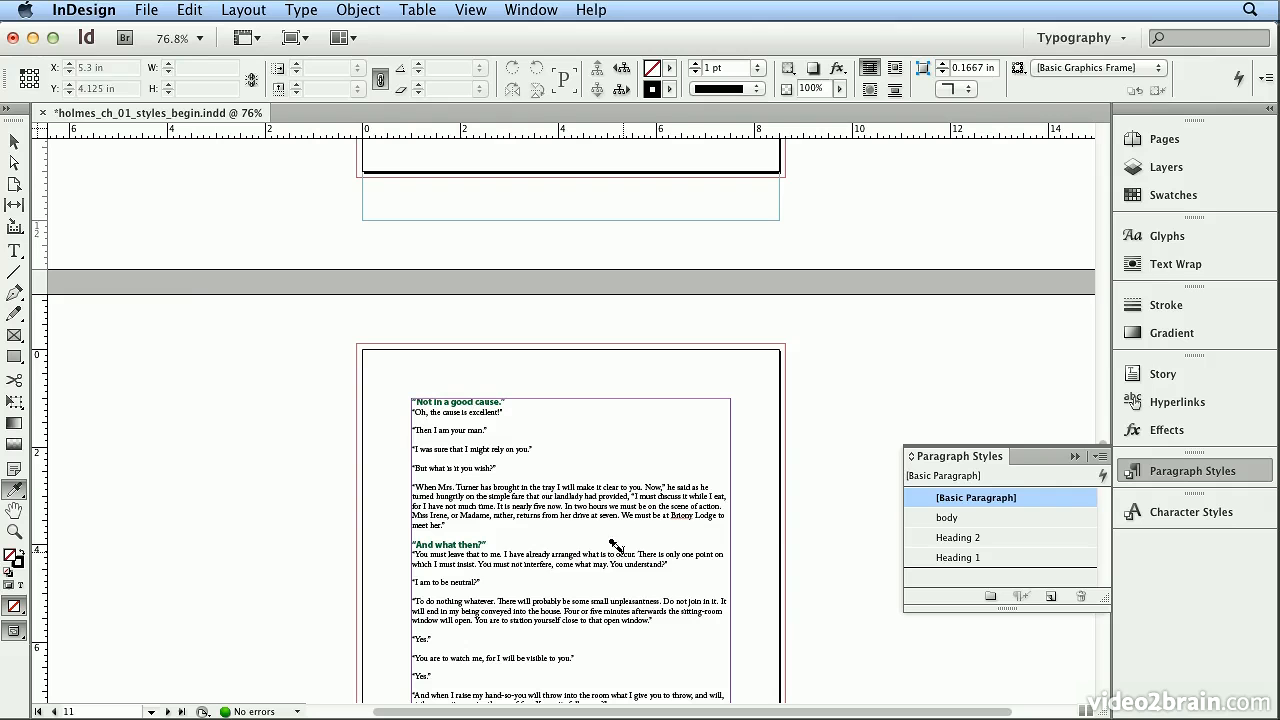
Step: Reapply the body style to the 'Not in a good cause.' and 'And what then?' paragraphs on page 11
left_click(15, 251)
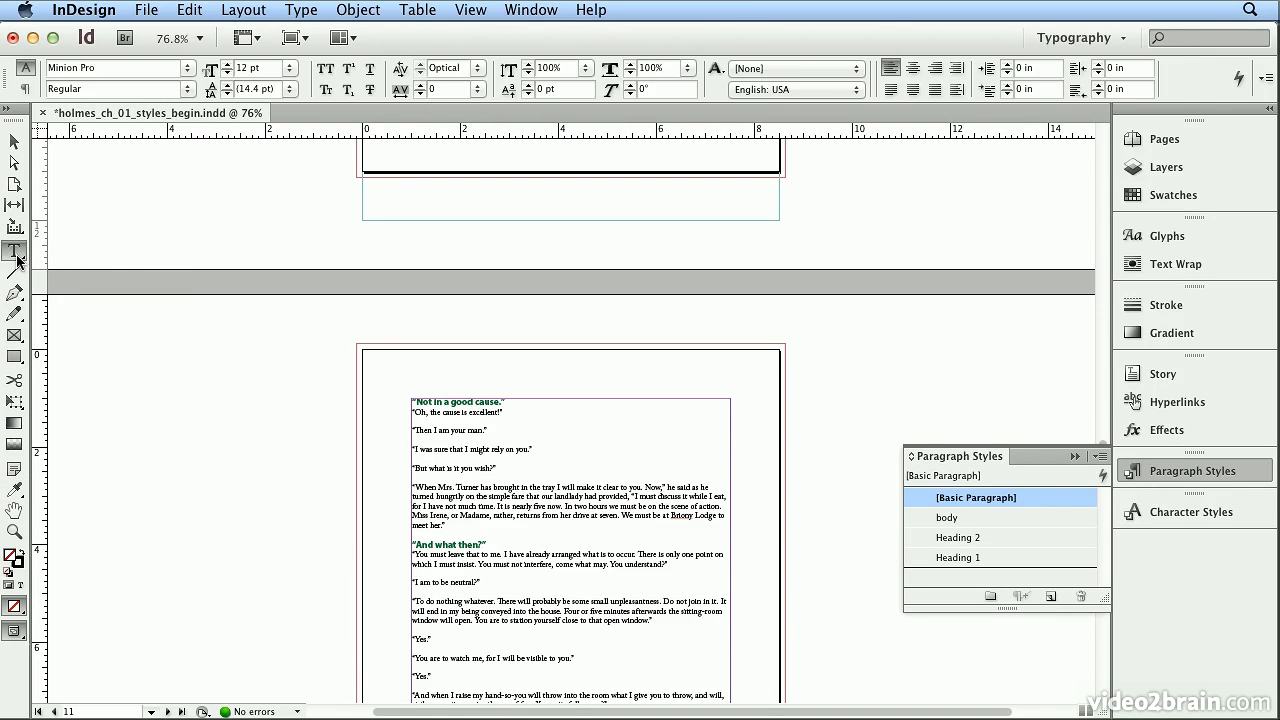
left_click(447, 401)
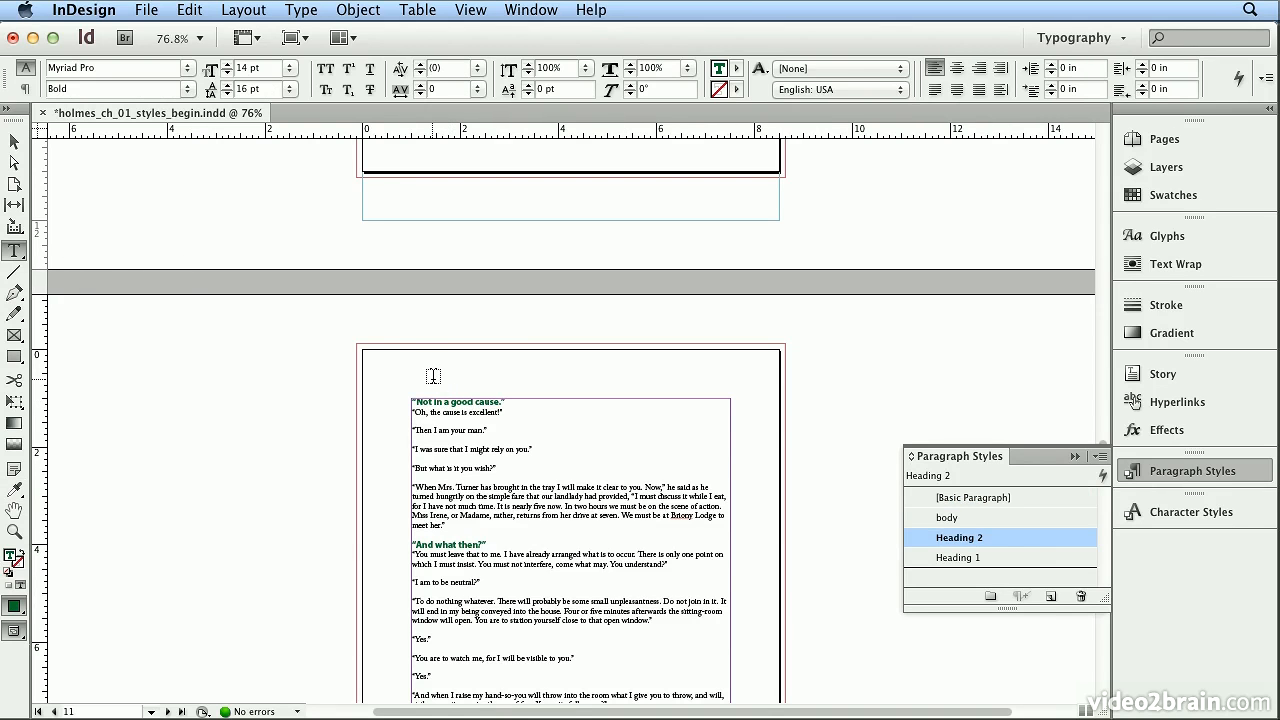
left_click(1006, 518)
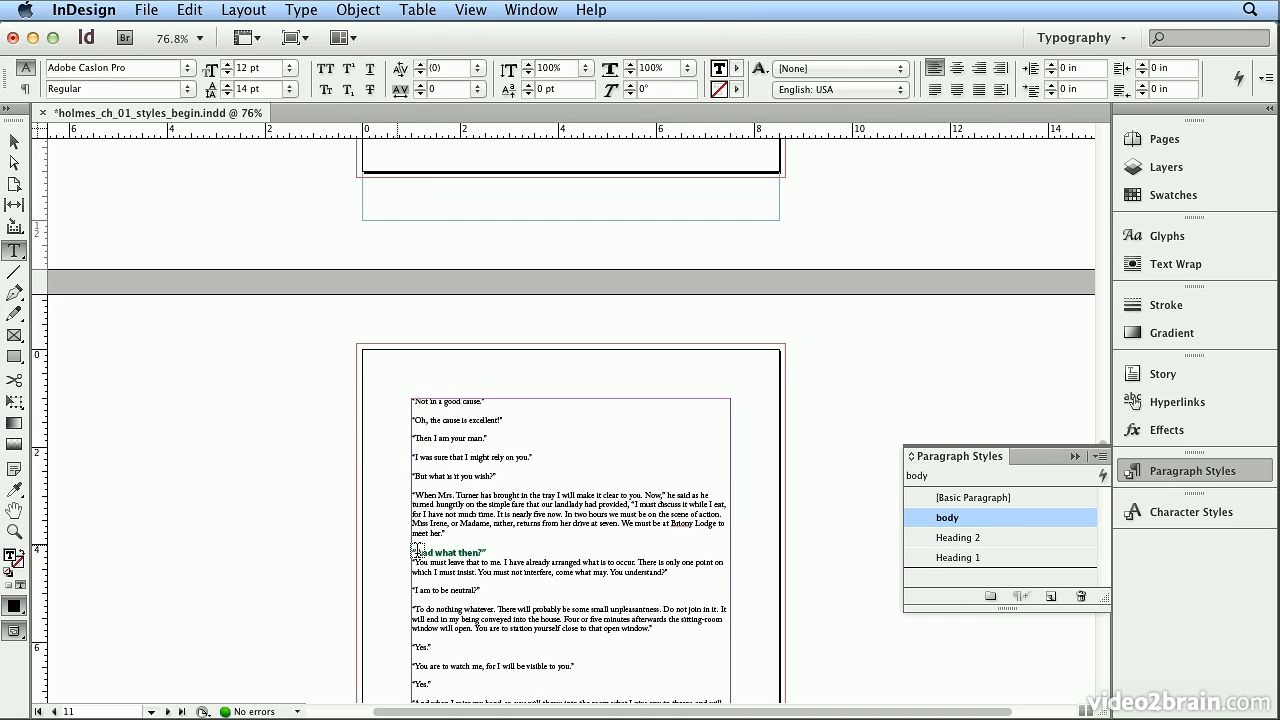
left_click(447, 552)
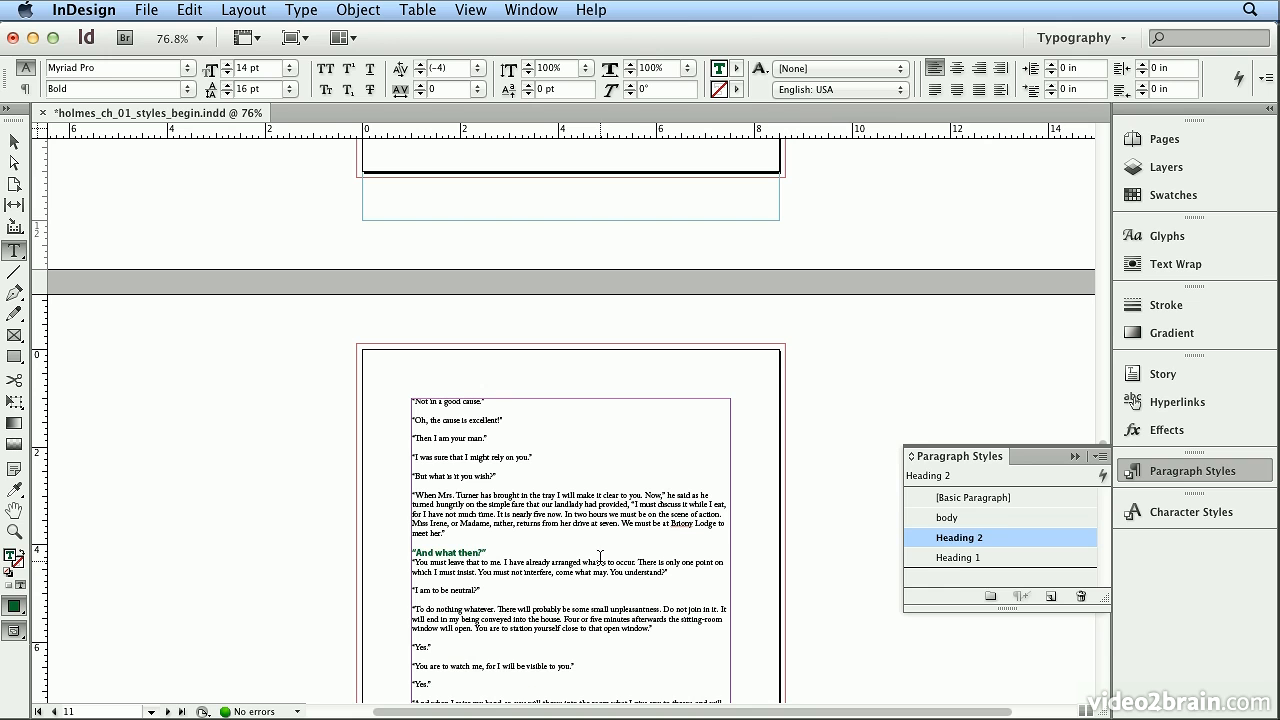
left_click(966, 520)
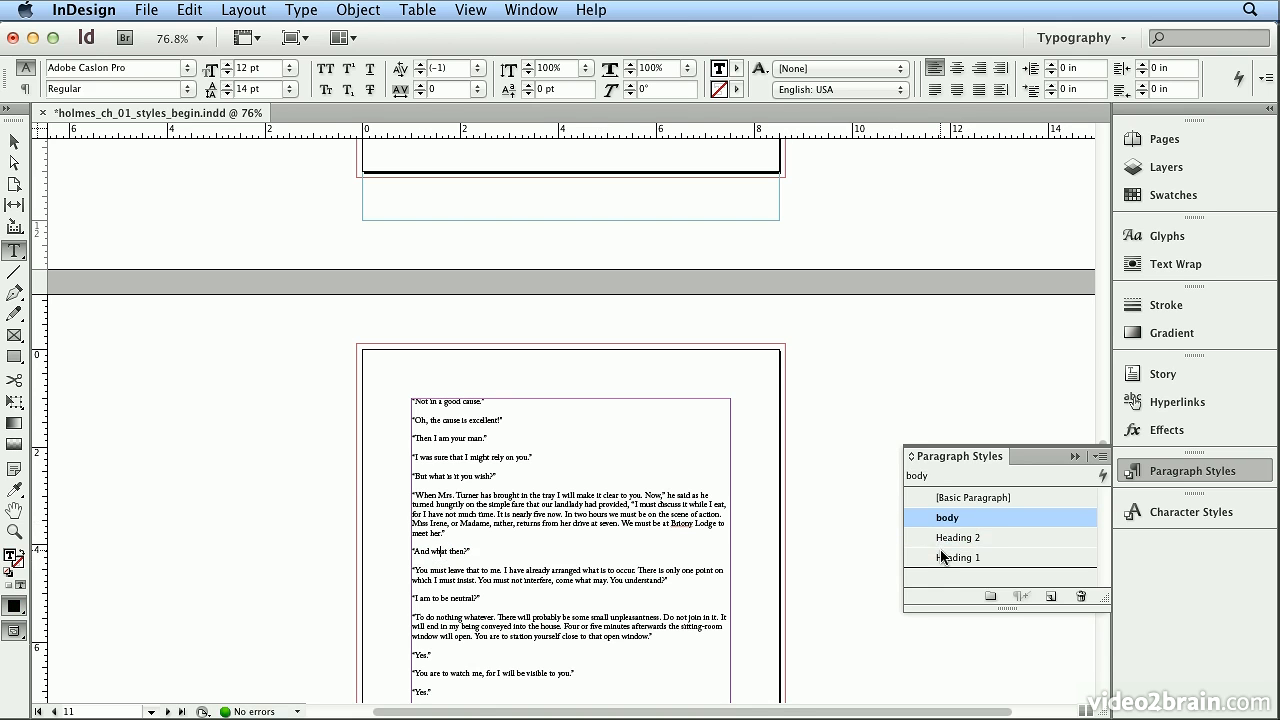
Step: Reorder the paragraph styles so that Heading 1 comes first, followed by Heading 2 and body
left_click_drag(998, 560, 992, 518)
left_click_drag(989, 564, 988, 534)
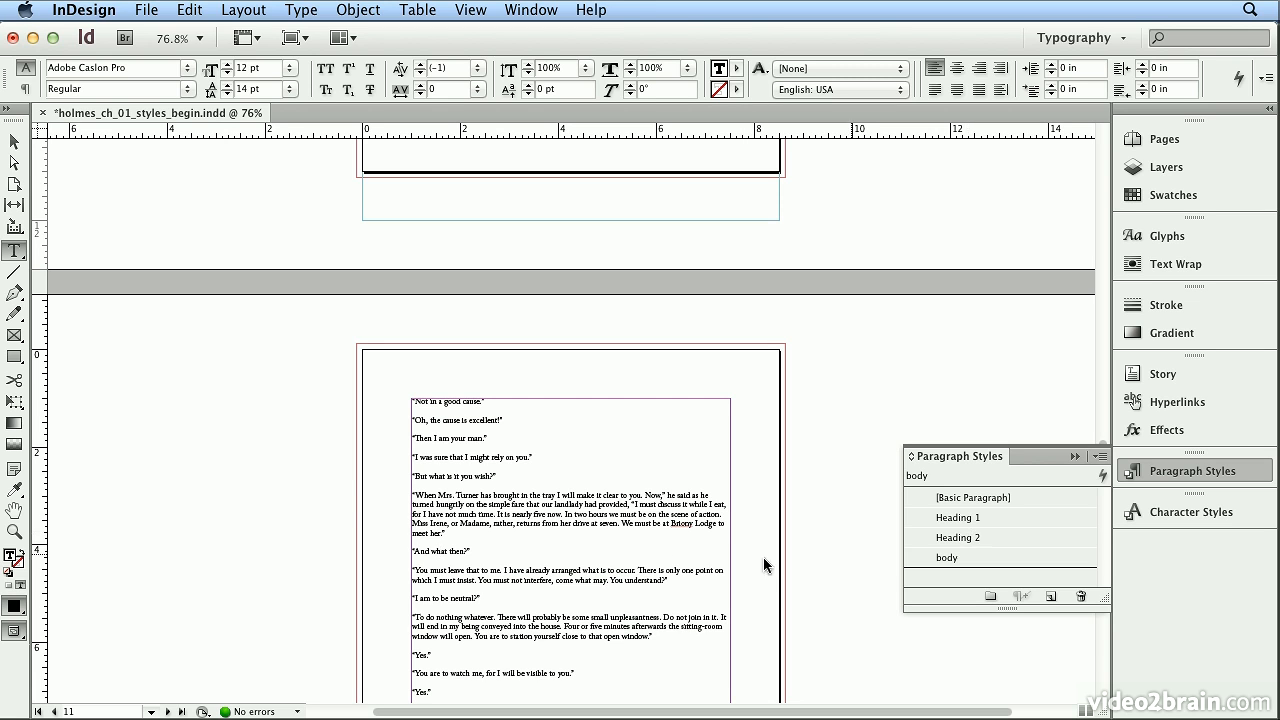
Step: Examine the text from page 2 to page 6 for paragraphs that break across pages and leave a single line behind
left_click(1176, 146)
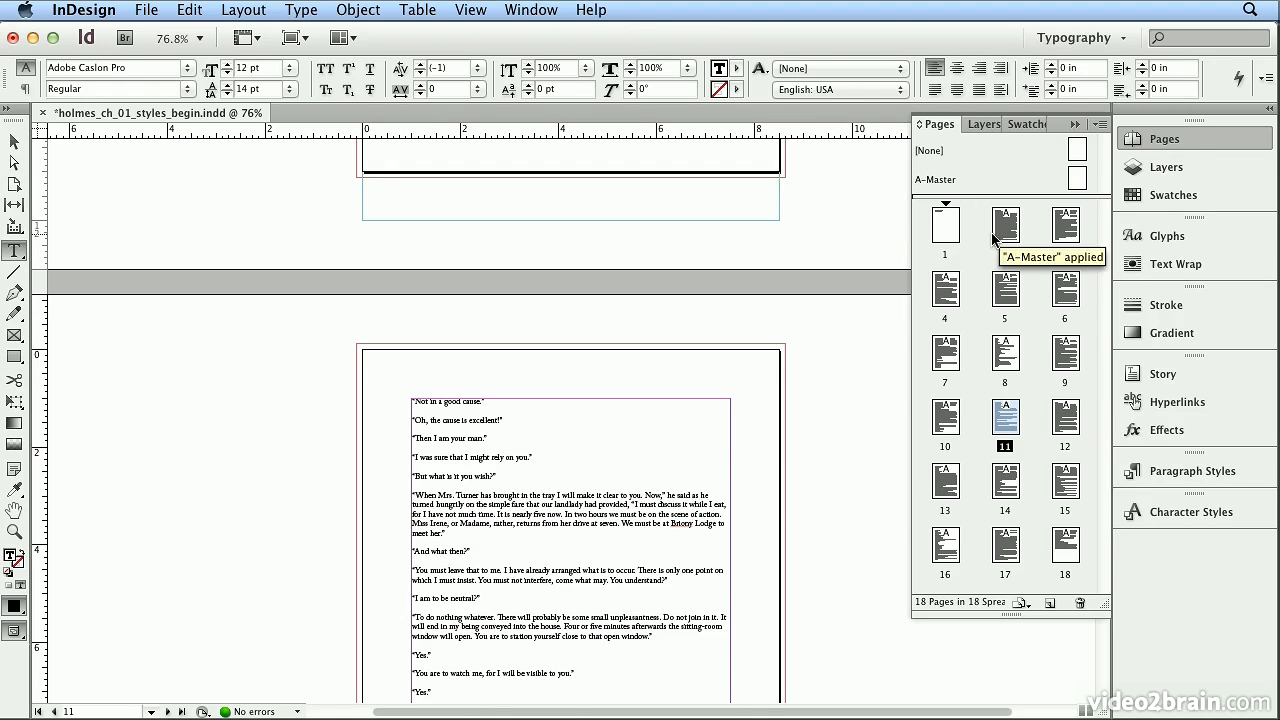
double_click(1002, 238)
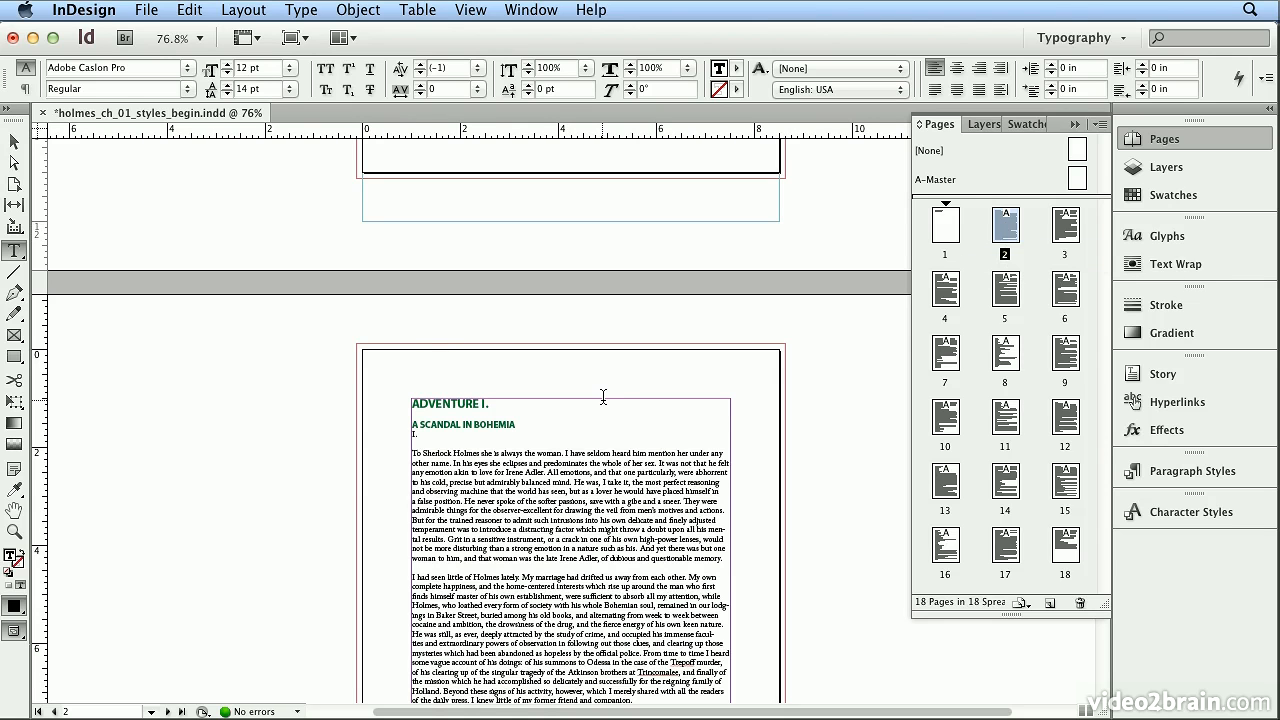
scroll(686, 395, "down", 4)
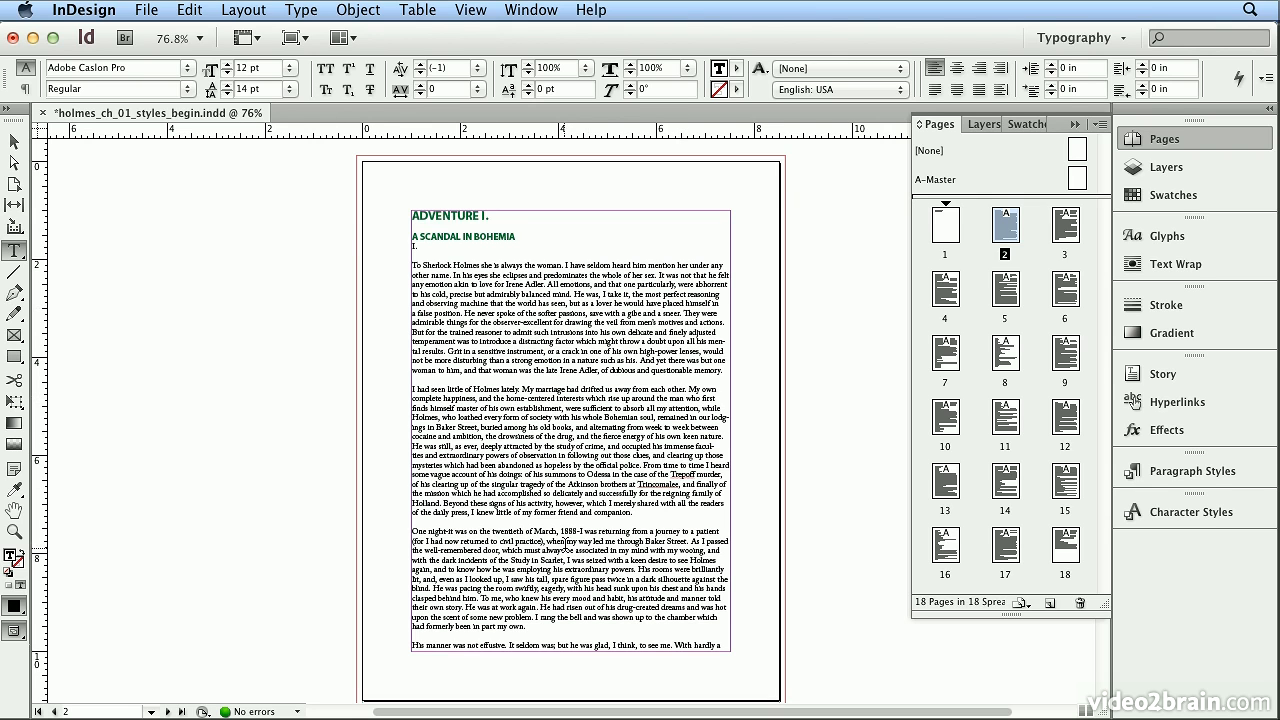
left_click(579, 647)
scroll(579, 647, "down", 10)
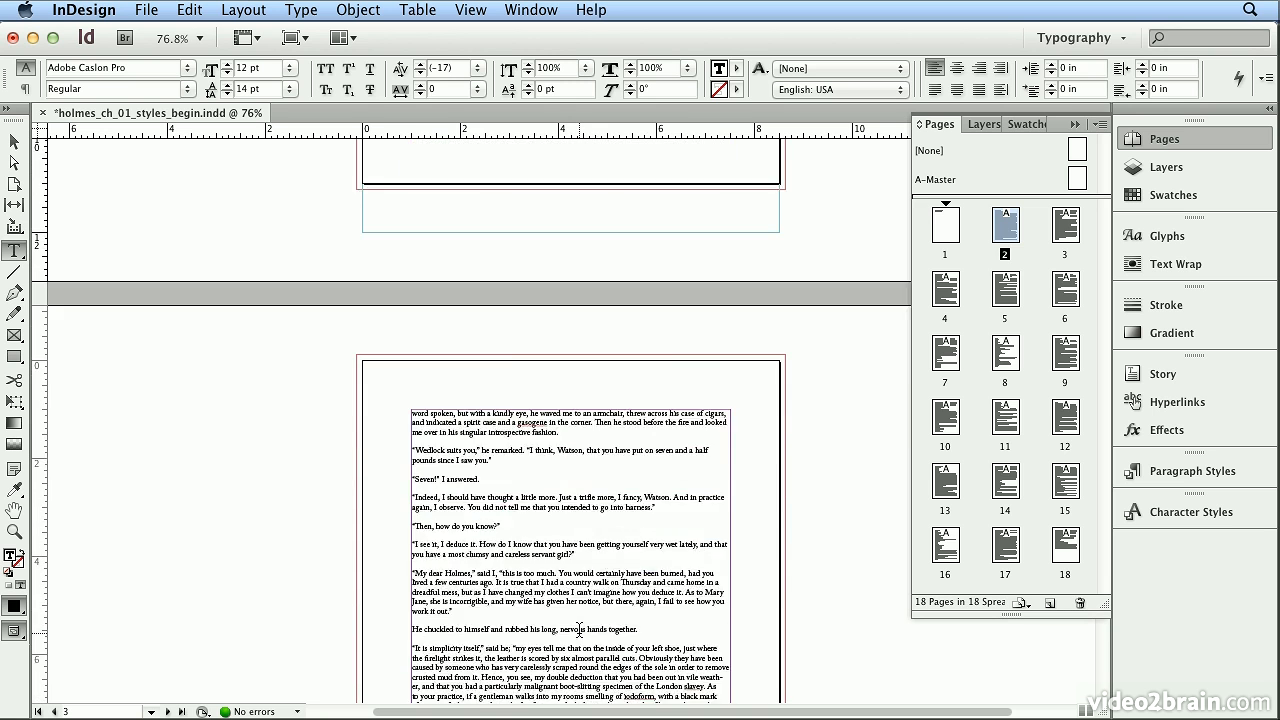
scroll(437, 392, "down", 3)
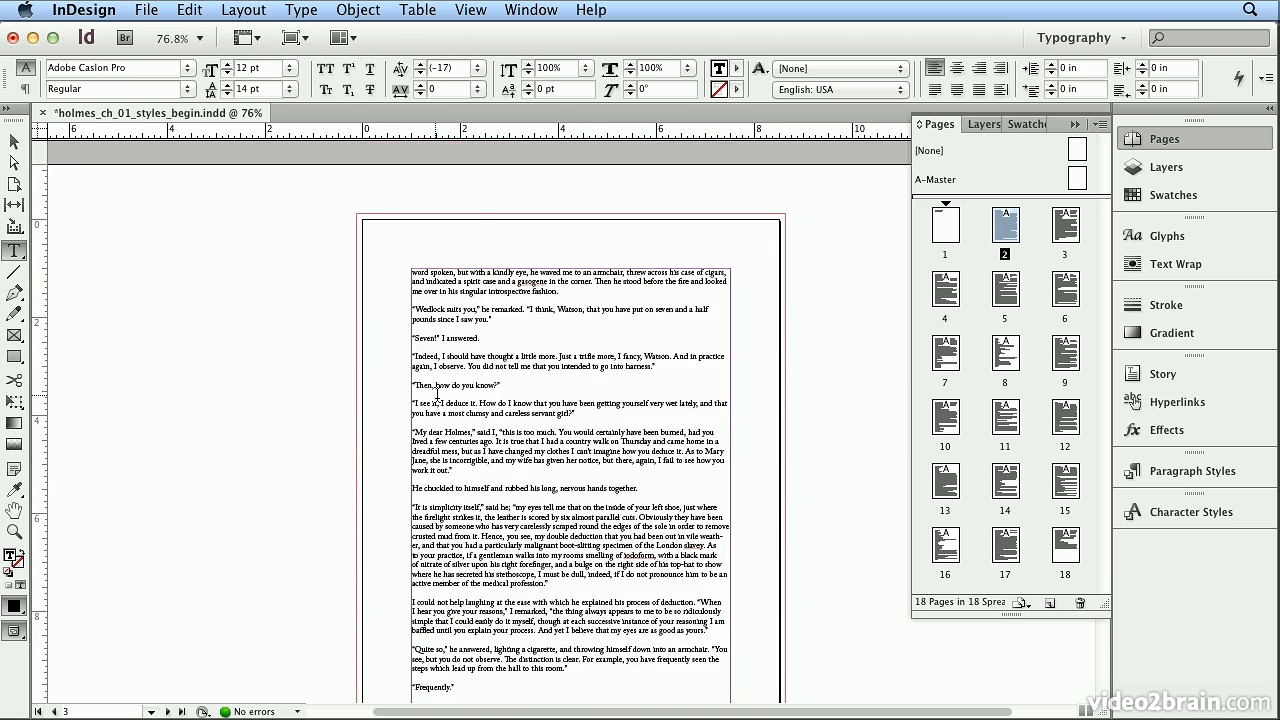
scroll(437, 392, "down", 6)
scroll(437, 395, "down", 7)
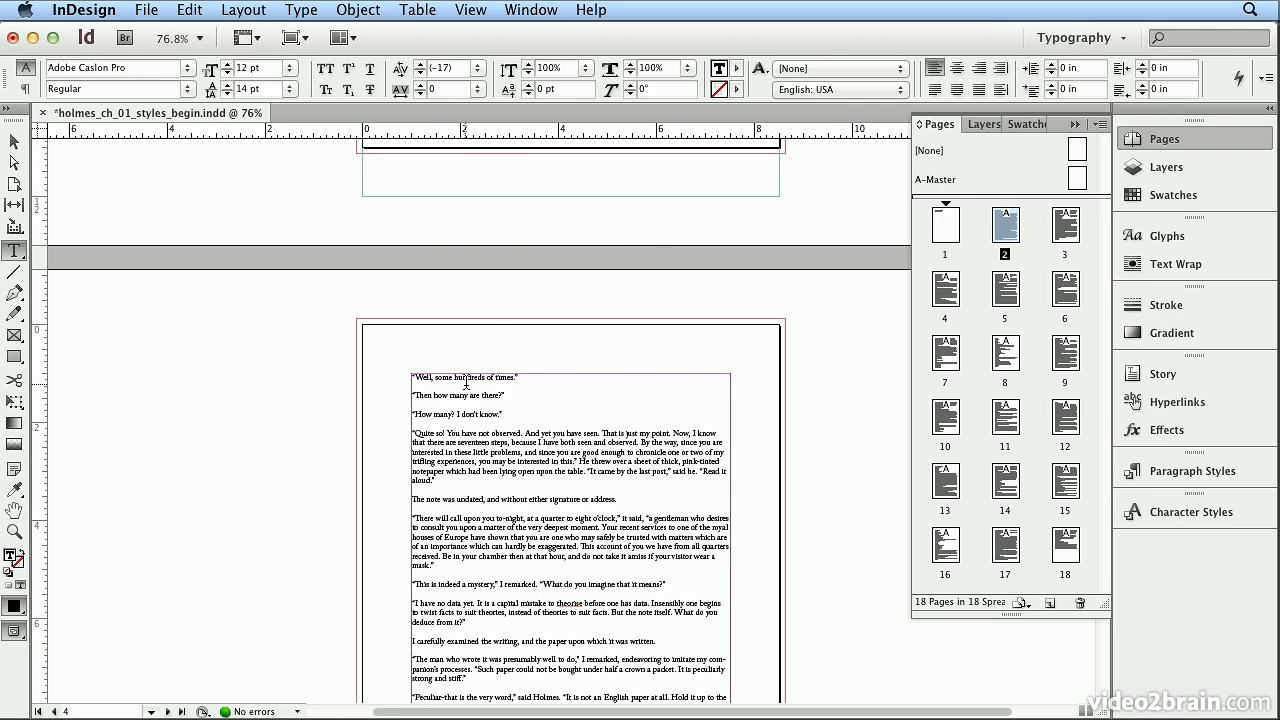
scroll(466, 383, "down", 15)
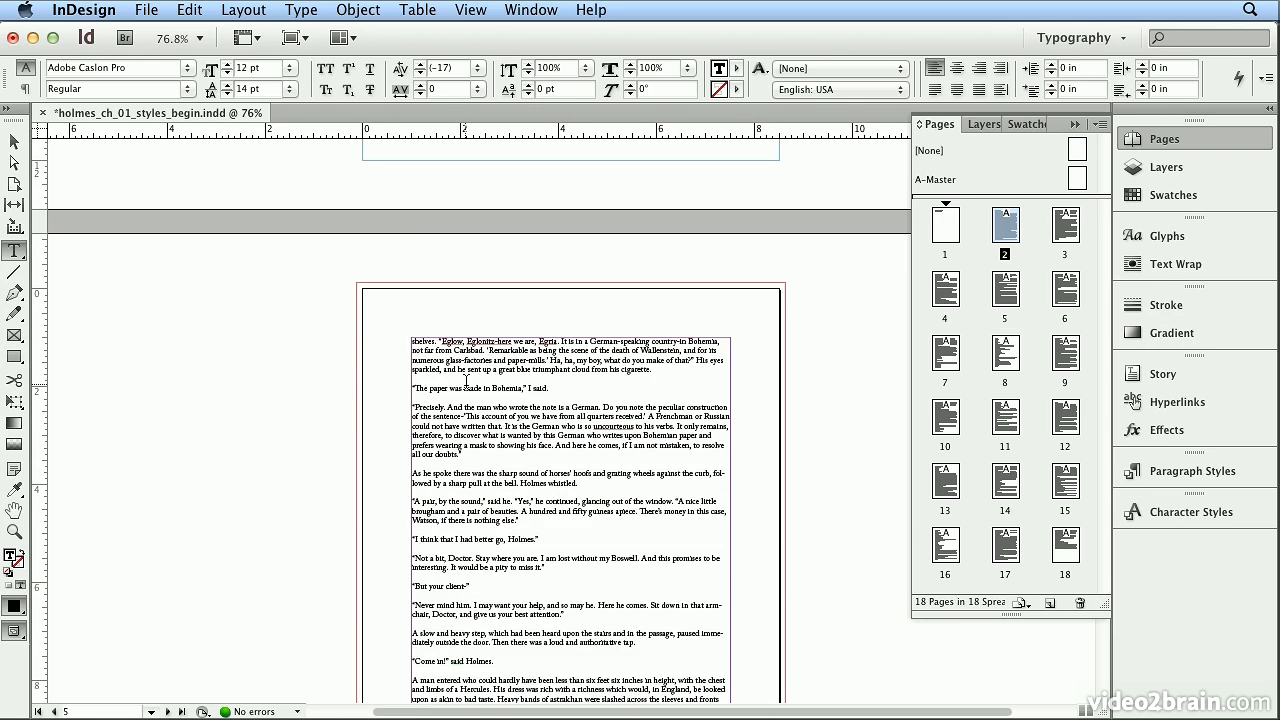
scroll(466, 383, "down", 3)
scroll(466, 383, "down", 9)
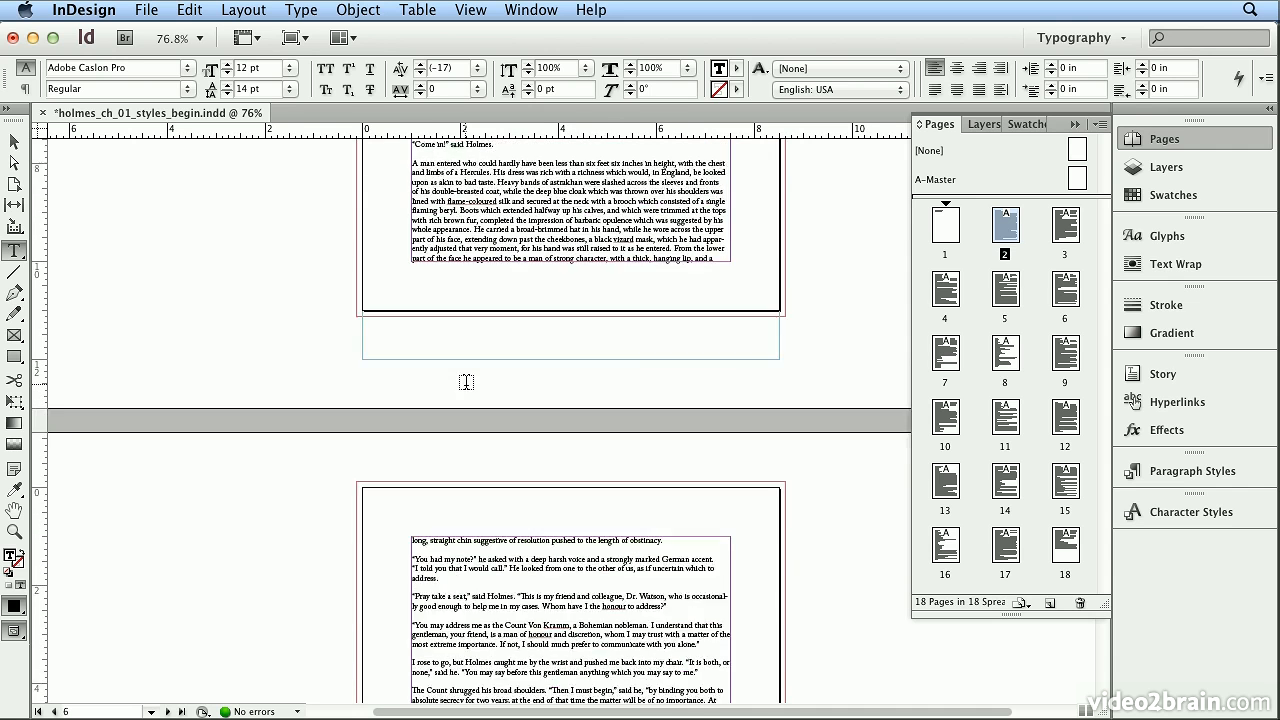
left_click(438, 493)
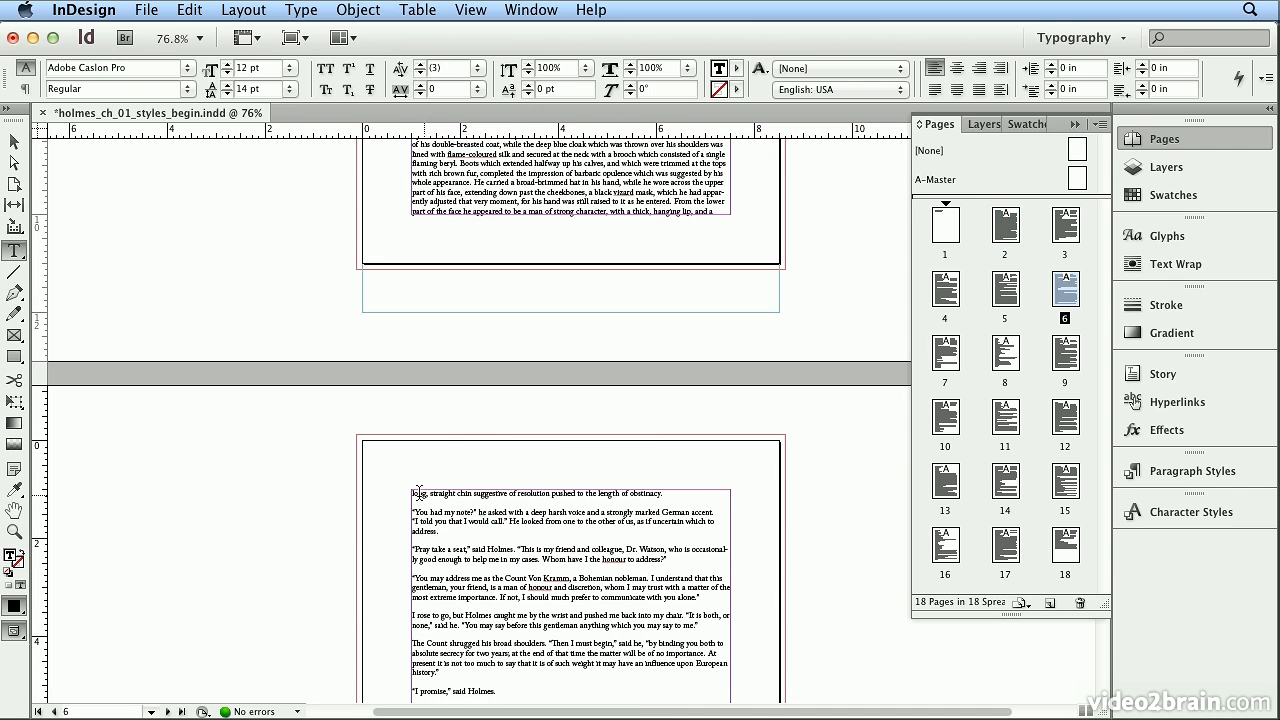
scroll(510, 492, "down", 4)
scroll(510, 492, "down", 2)
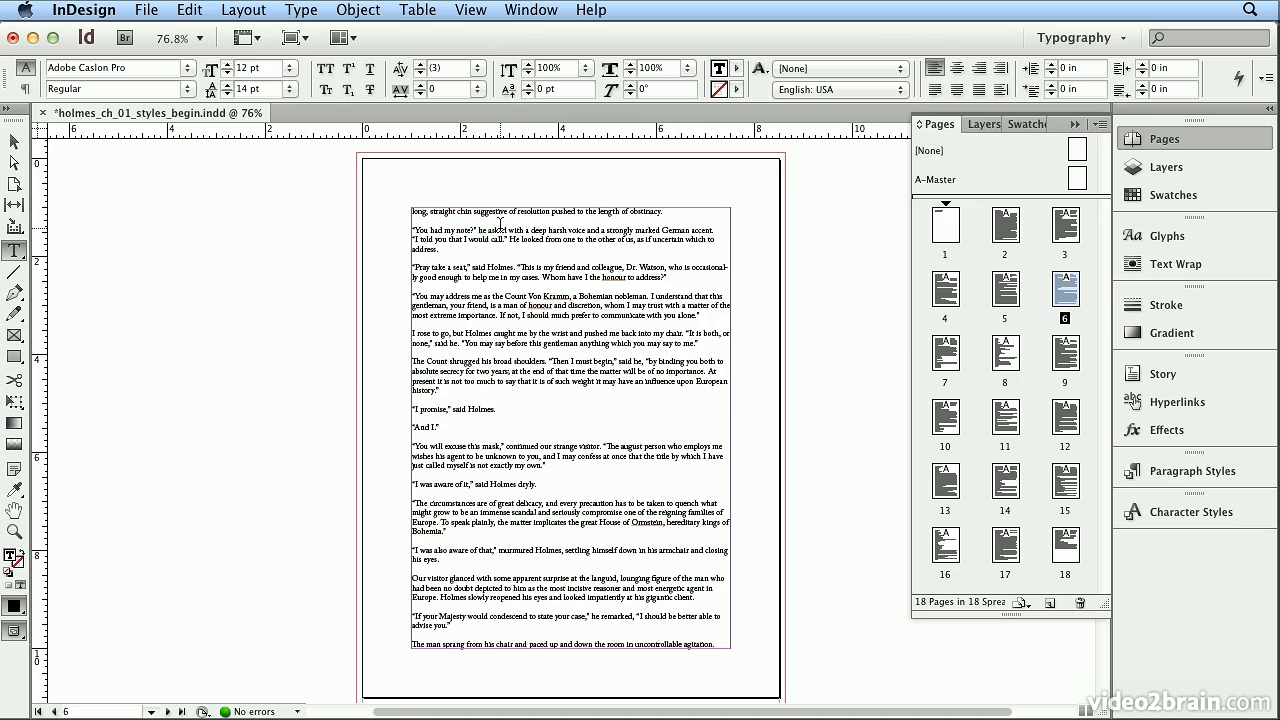
scroll(512, 237, "up", 8)
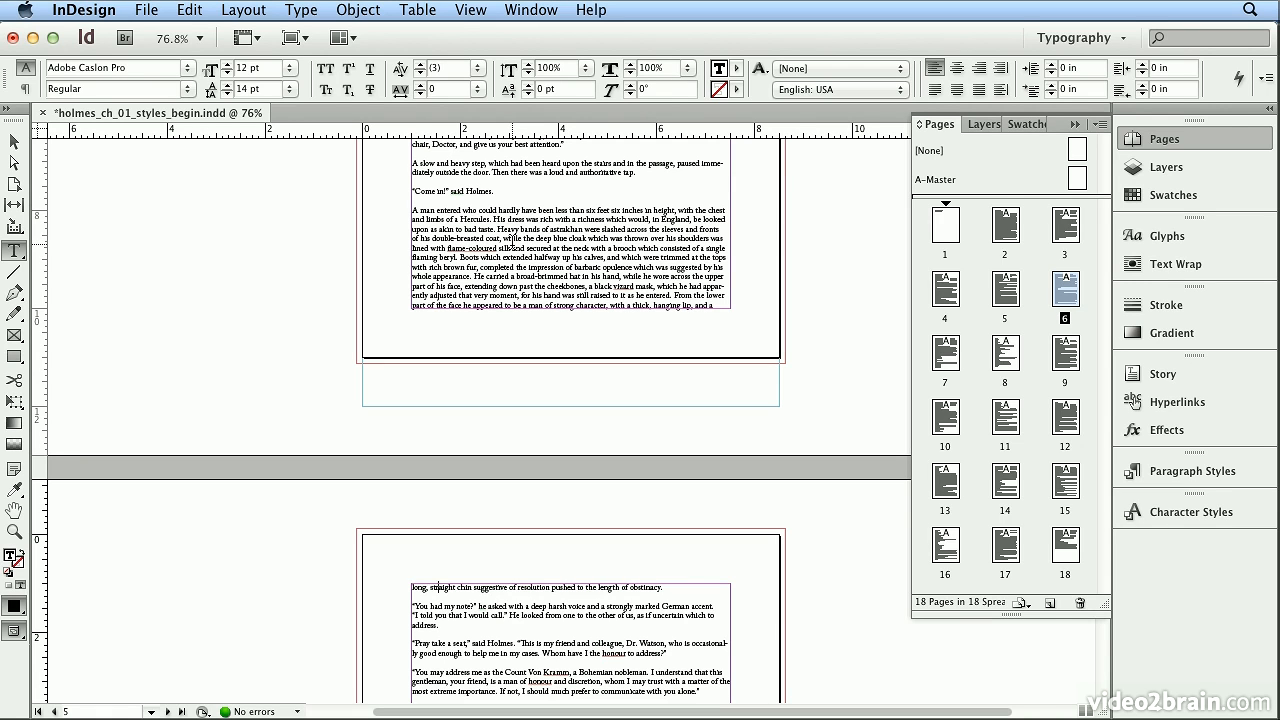
Step: Turn on Keep Lines Together in the body style, keeping 2 lines at the start and end of each paragraph
left_click(1185, 472)
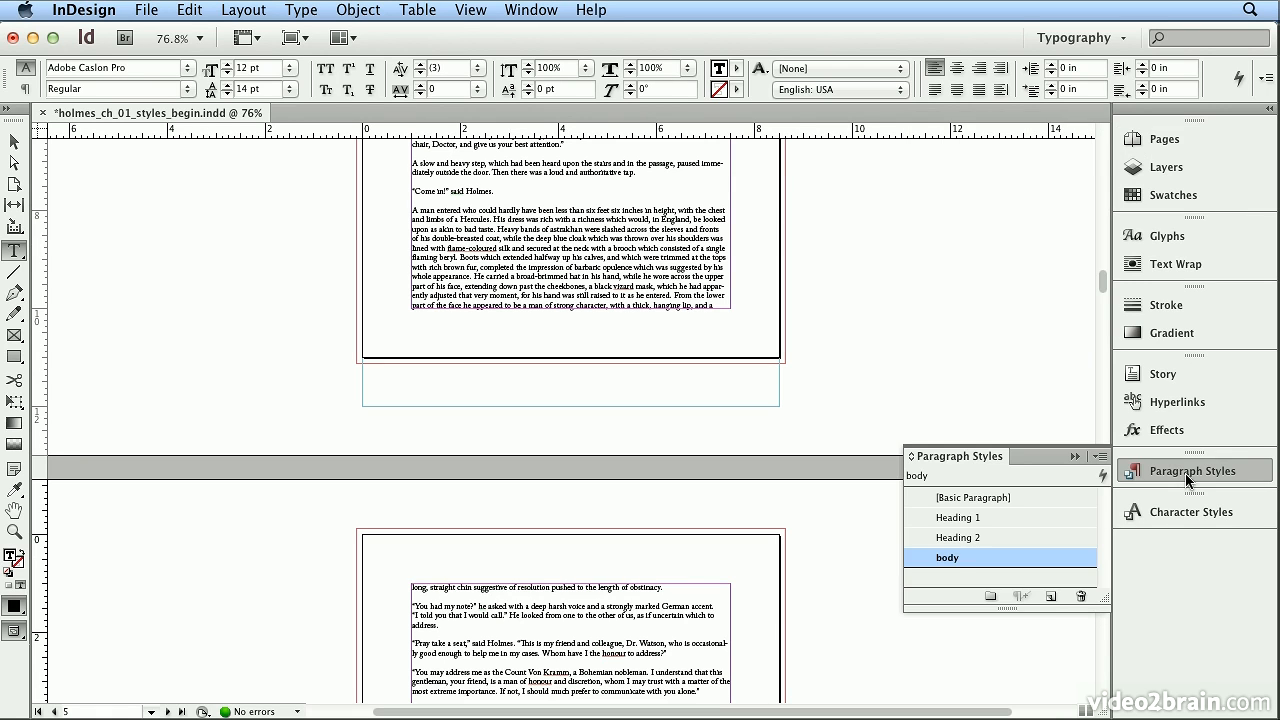
double_click(998, 558)
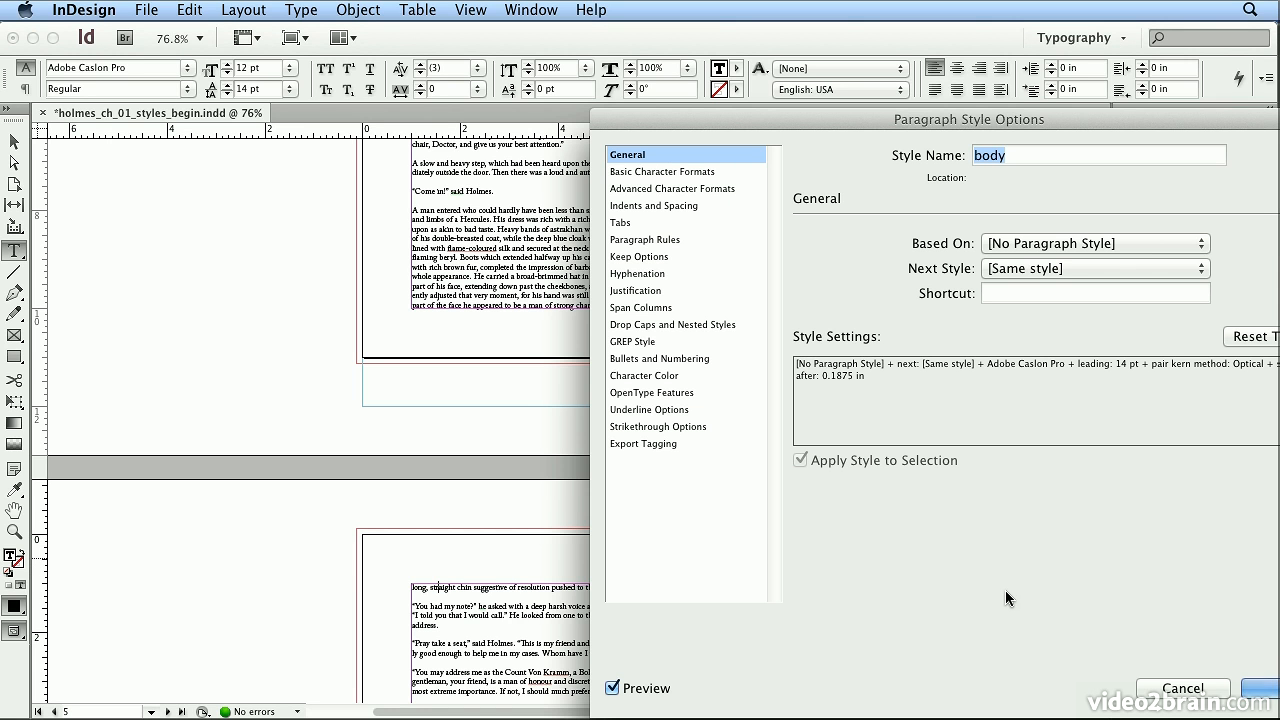
left_click(660, 259)
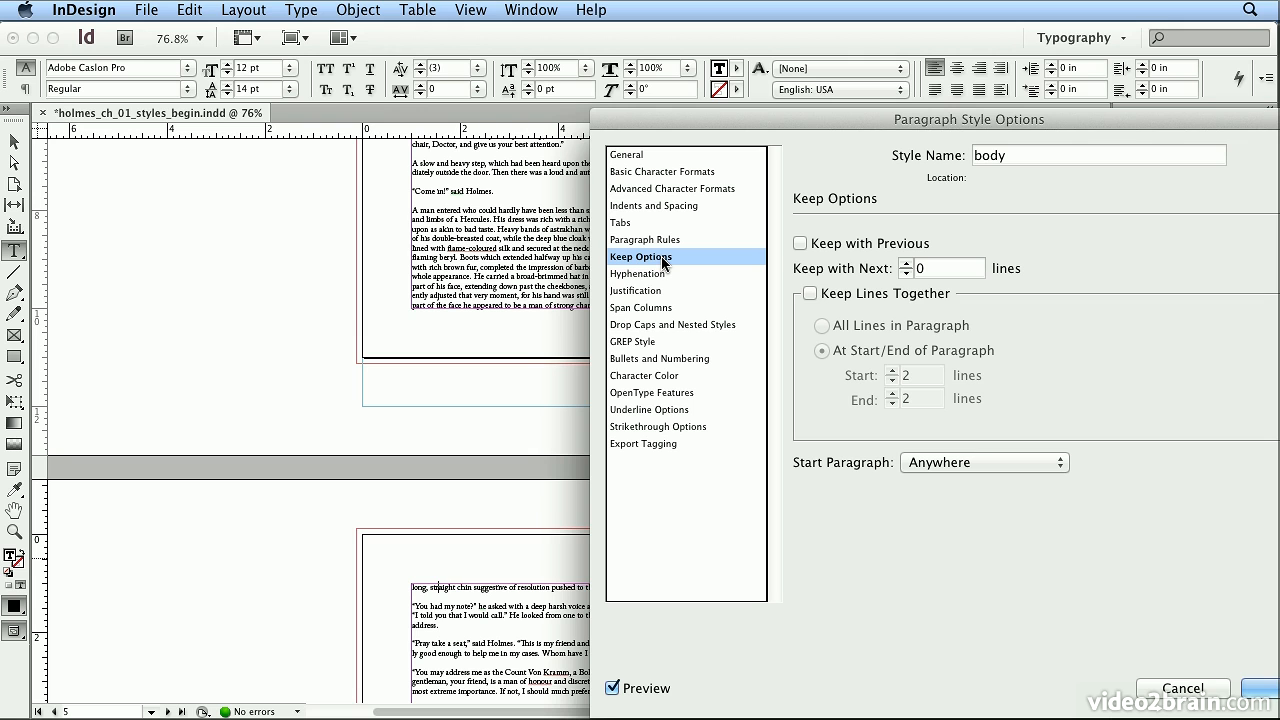
left_click(897, 299)
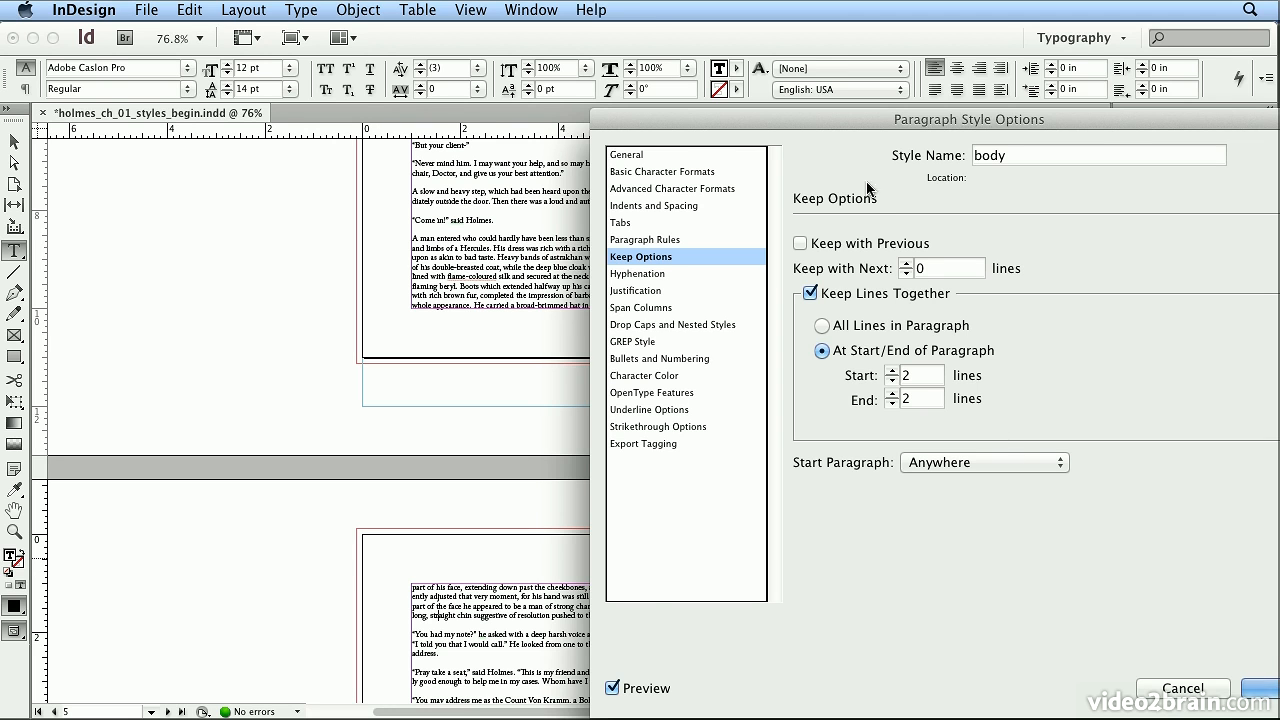
left_click_drag(804, 110, 621, 63)
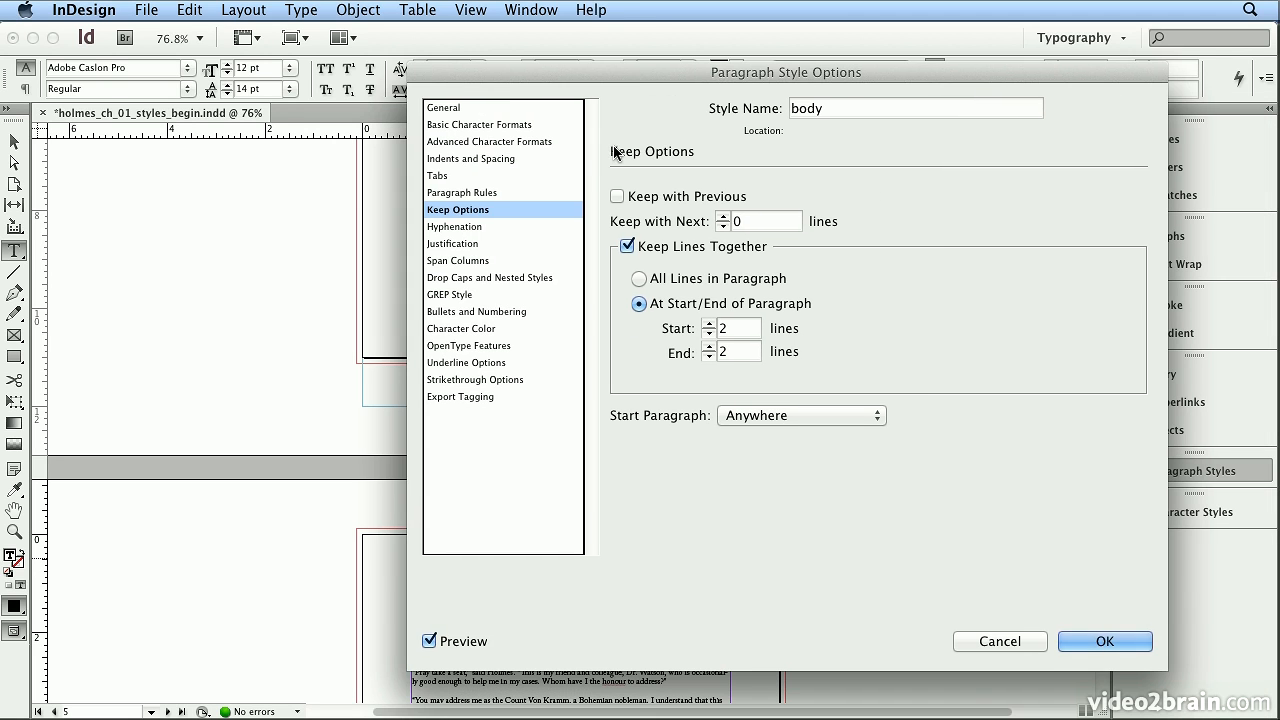
left_click(1096, 646)
Step: Try a first line indent of 0.25 in in the body style's indents and spacing
scroll(794, 510, "up", 5)
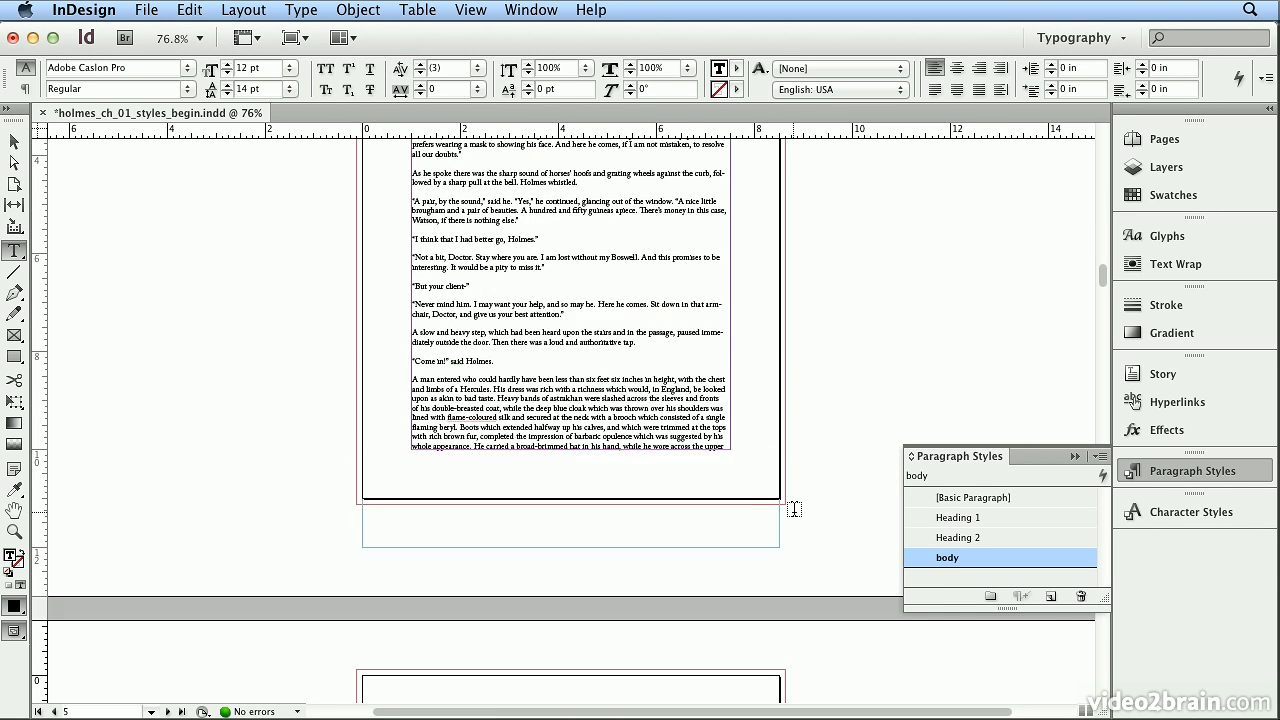
scroll(582, 403, "up", 1)
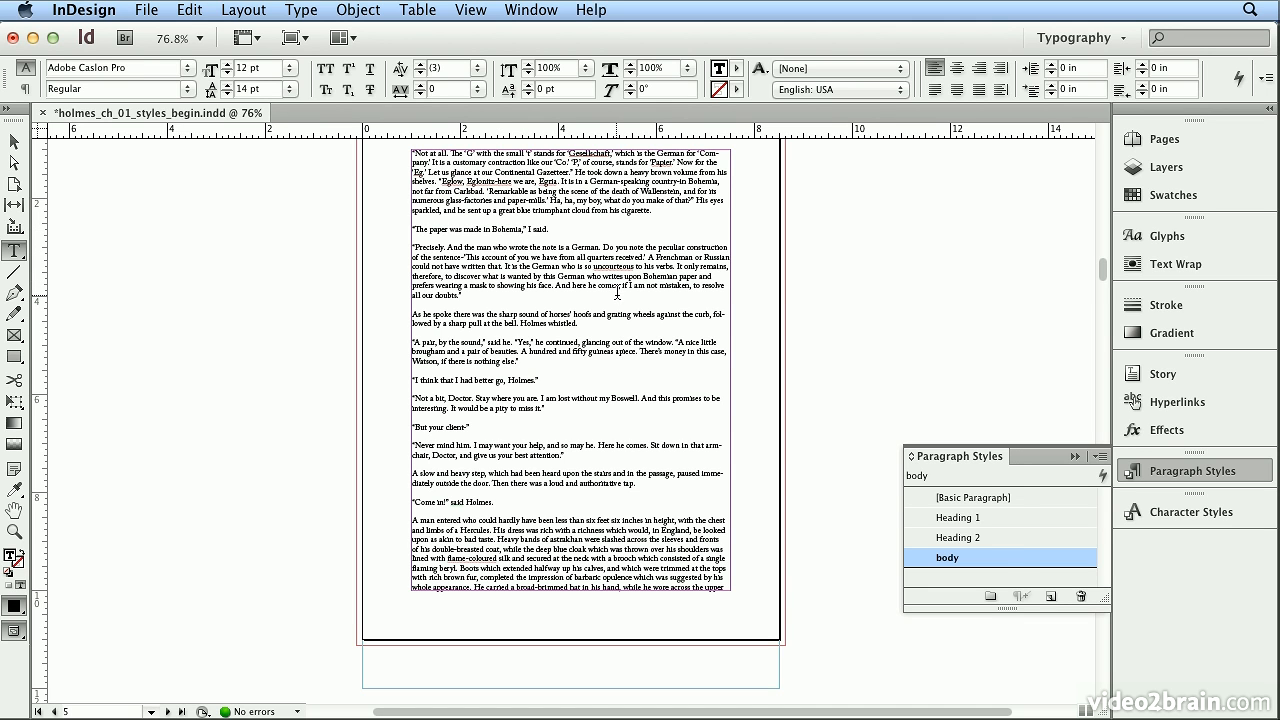
double_click(1005, 562)
left_click_drag(583, 125, 752, 87)
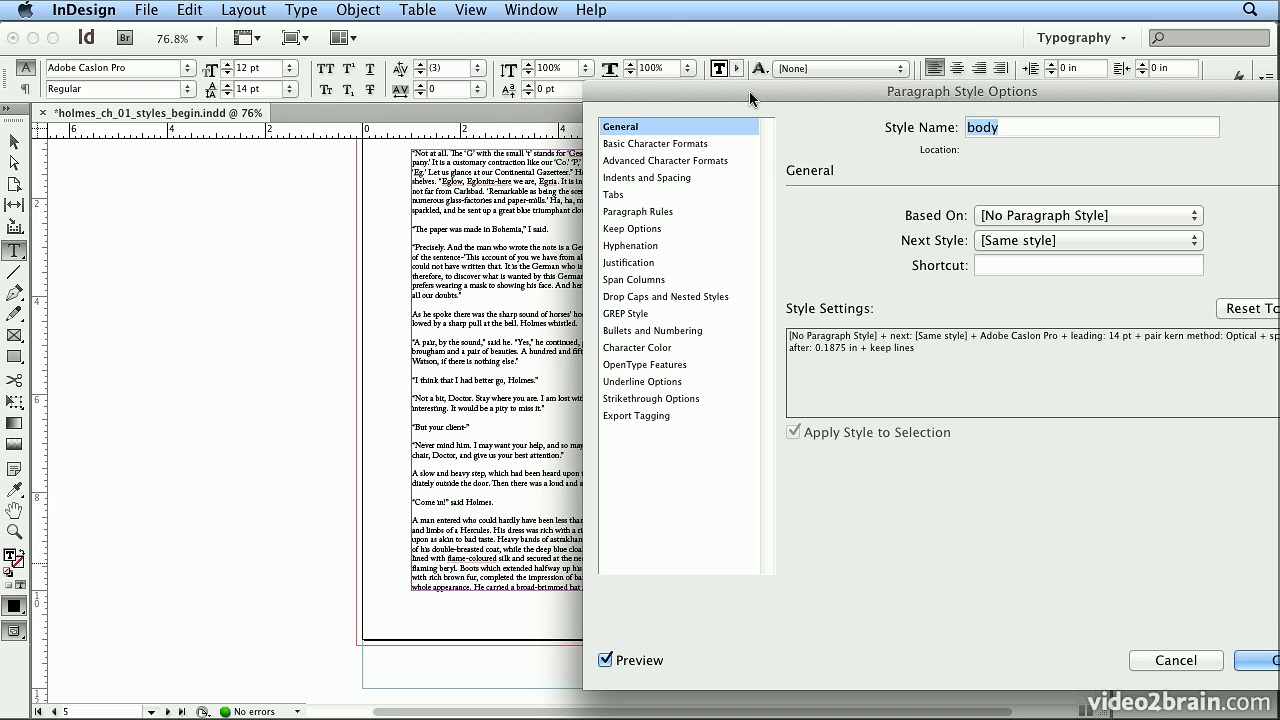
left_click(662, 180)
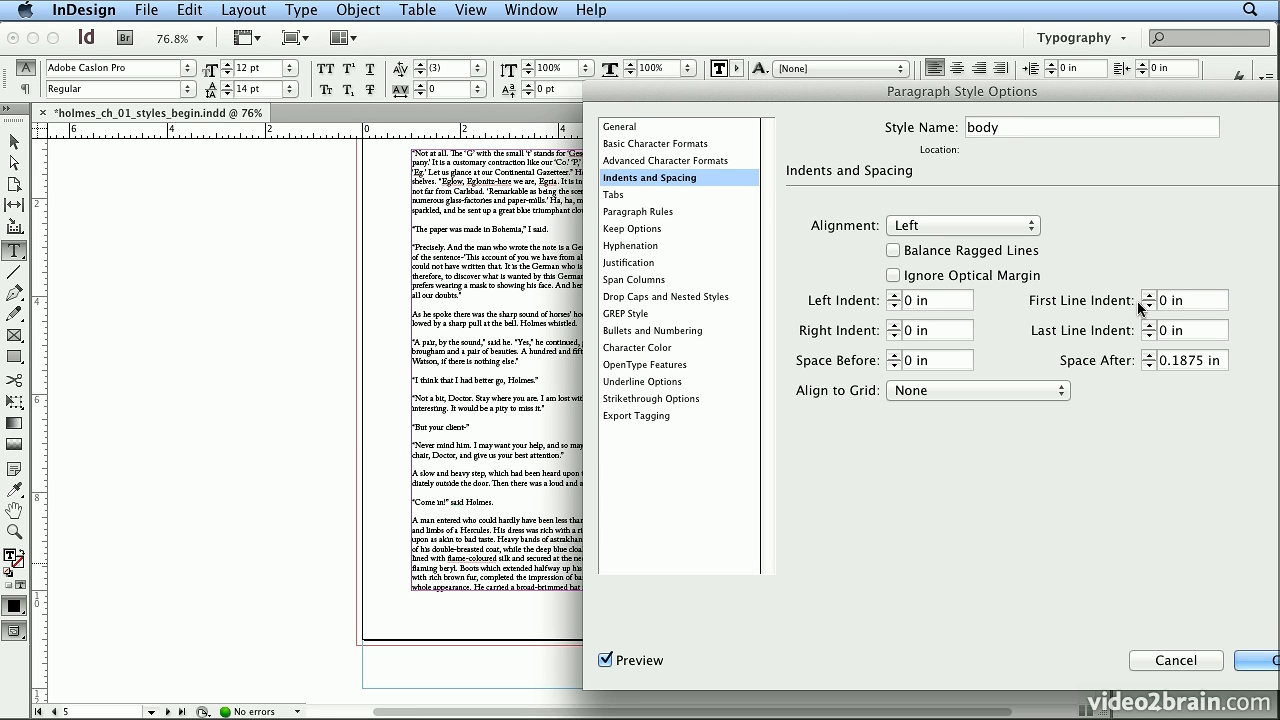
left_click(1192, 301)
type(".25")
key("Tab")
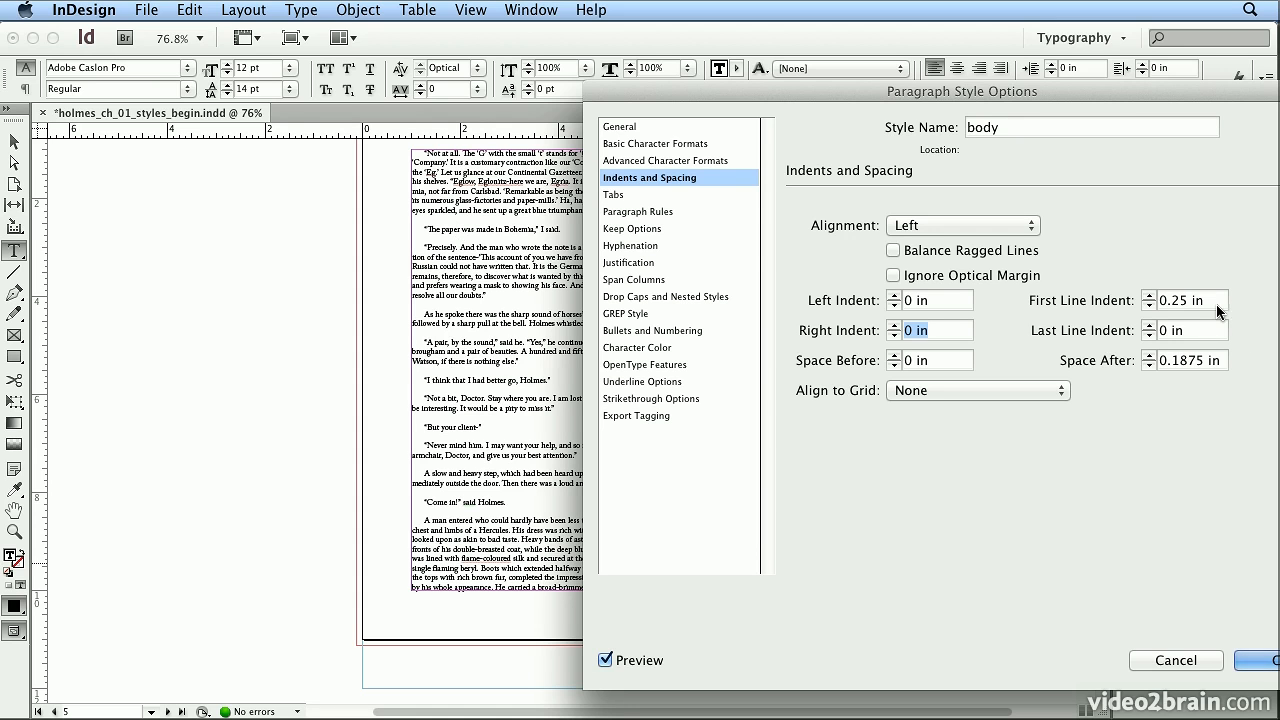
Step: Return the body style's first line indent to 0 in and accept the style options
left_click_drag(1212, 302, 1077, 303)
type("0")
key("Tab")
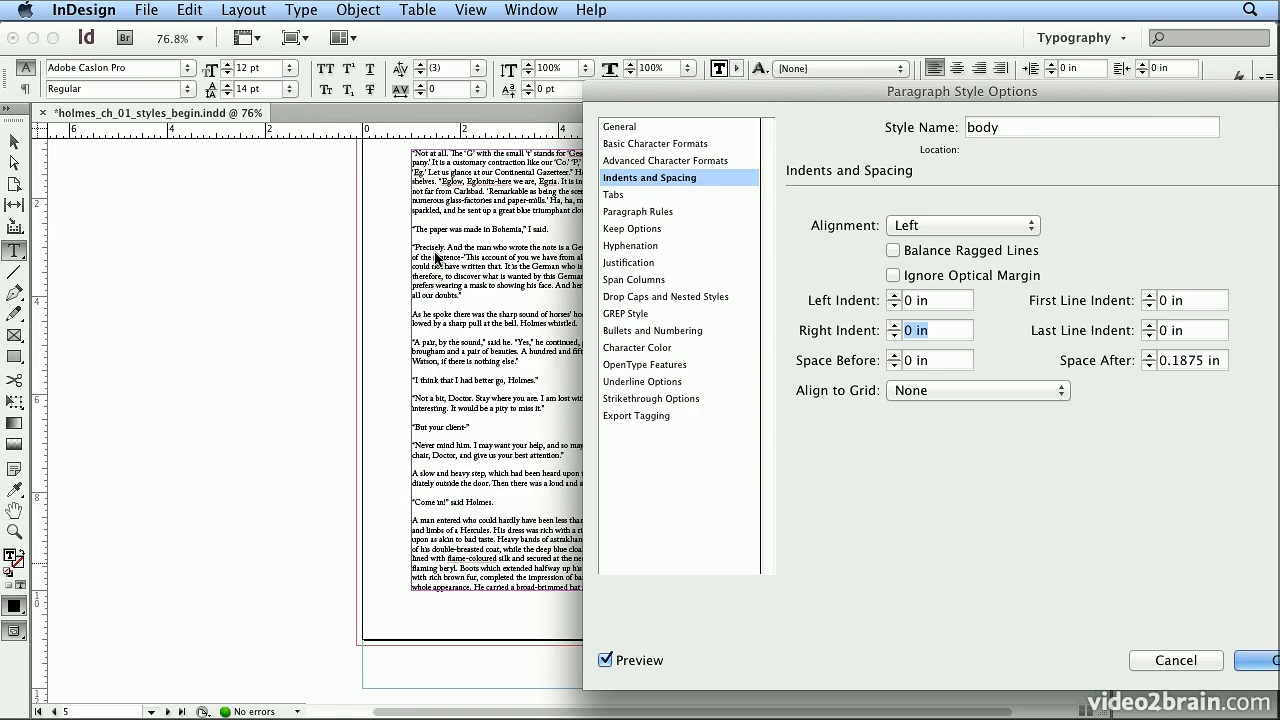
left_click_drag(778, 91, 636, 93)
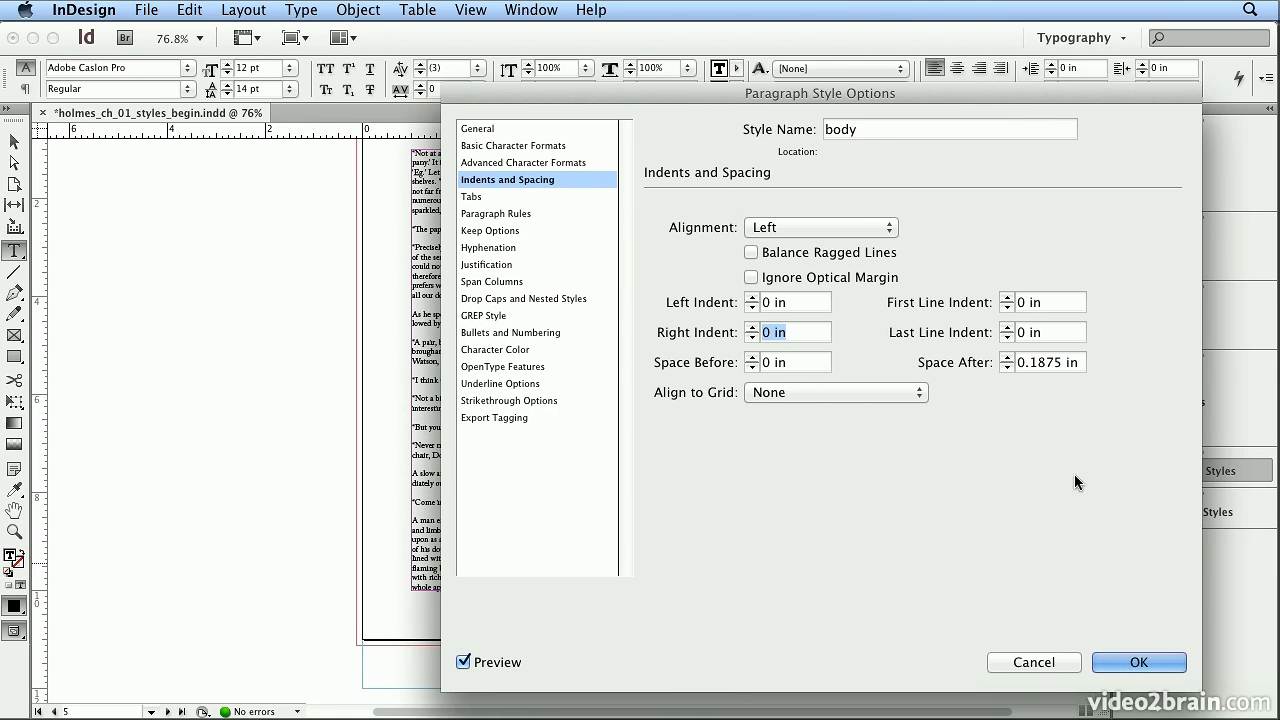
left_click(1119, 656)
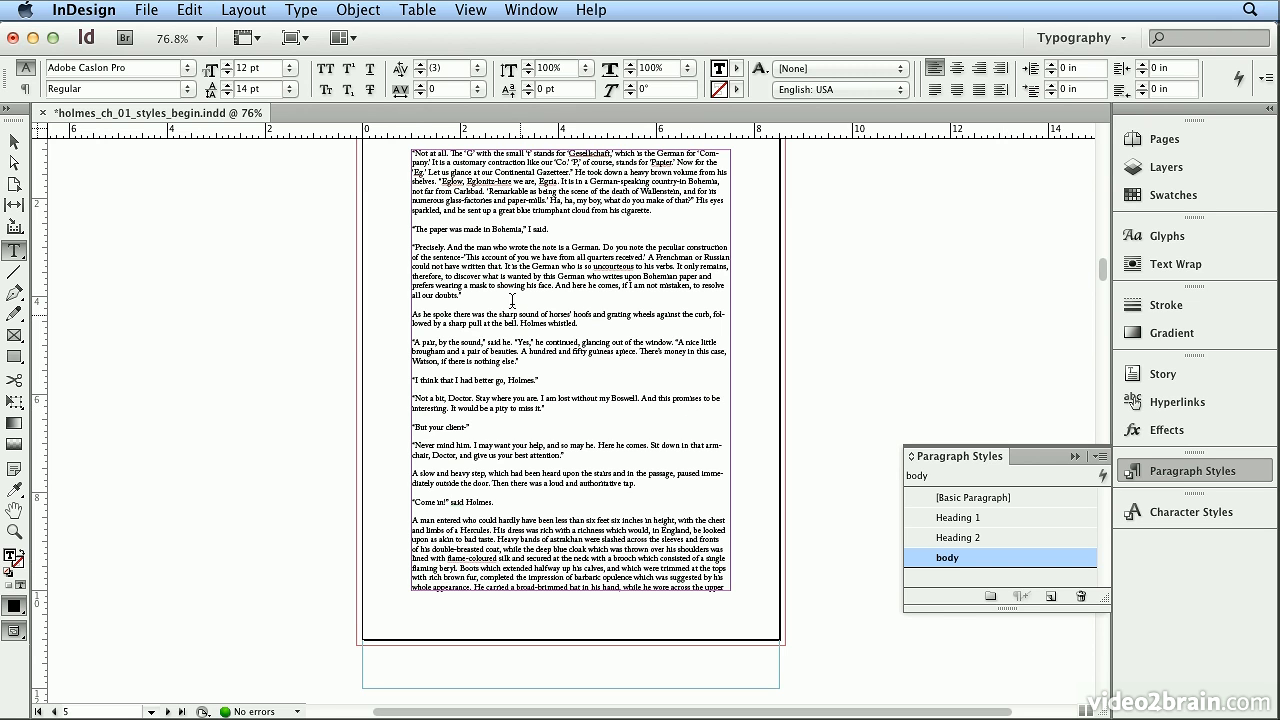
Step: Start a new paragraph style named "quotes", based on body, from the page 5 paragraph "The paper was made in Bohemia"
left_click(436, 228)
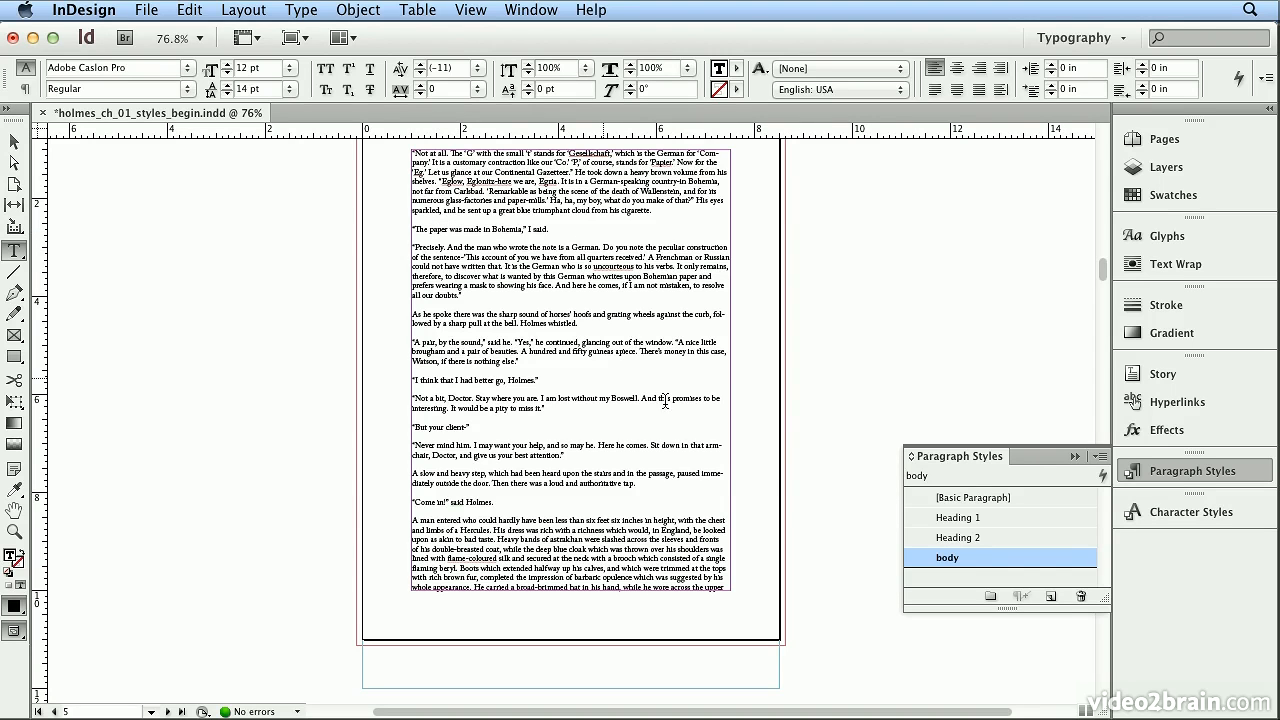
left_click(1100, 456)
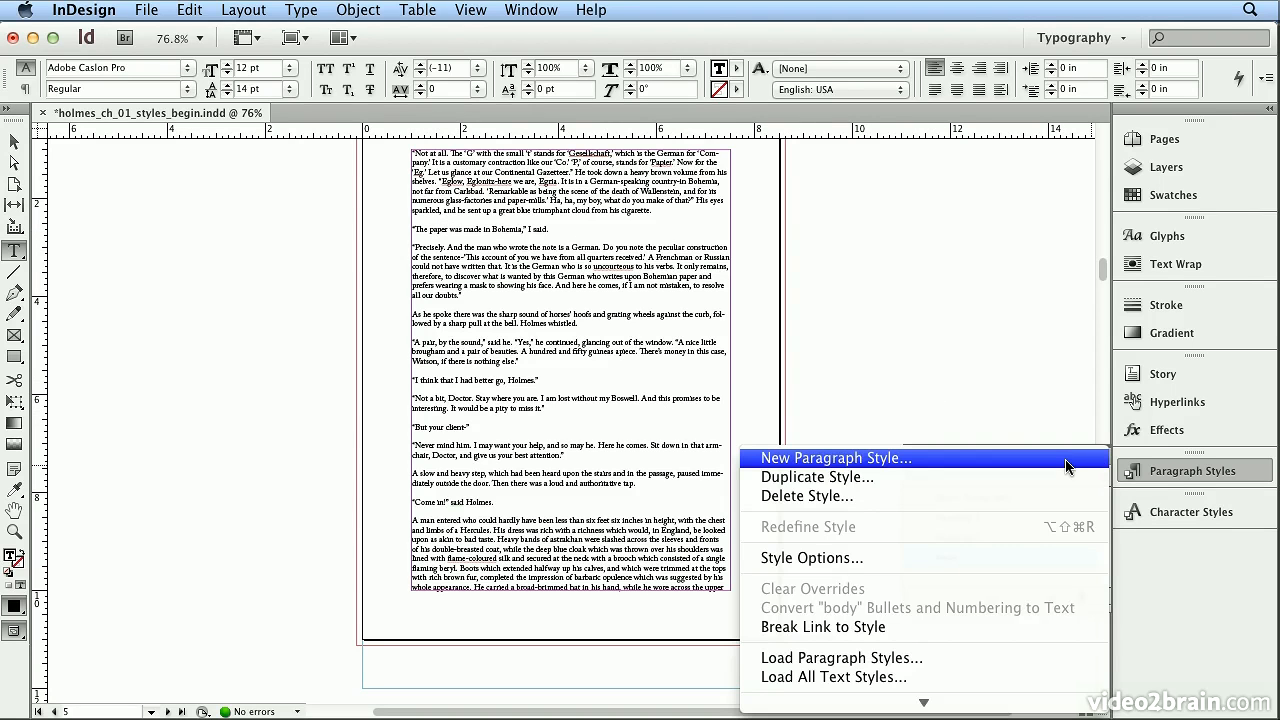
left_click(1065, 463)
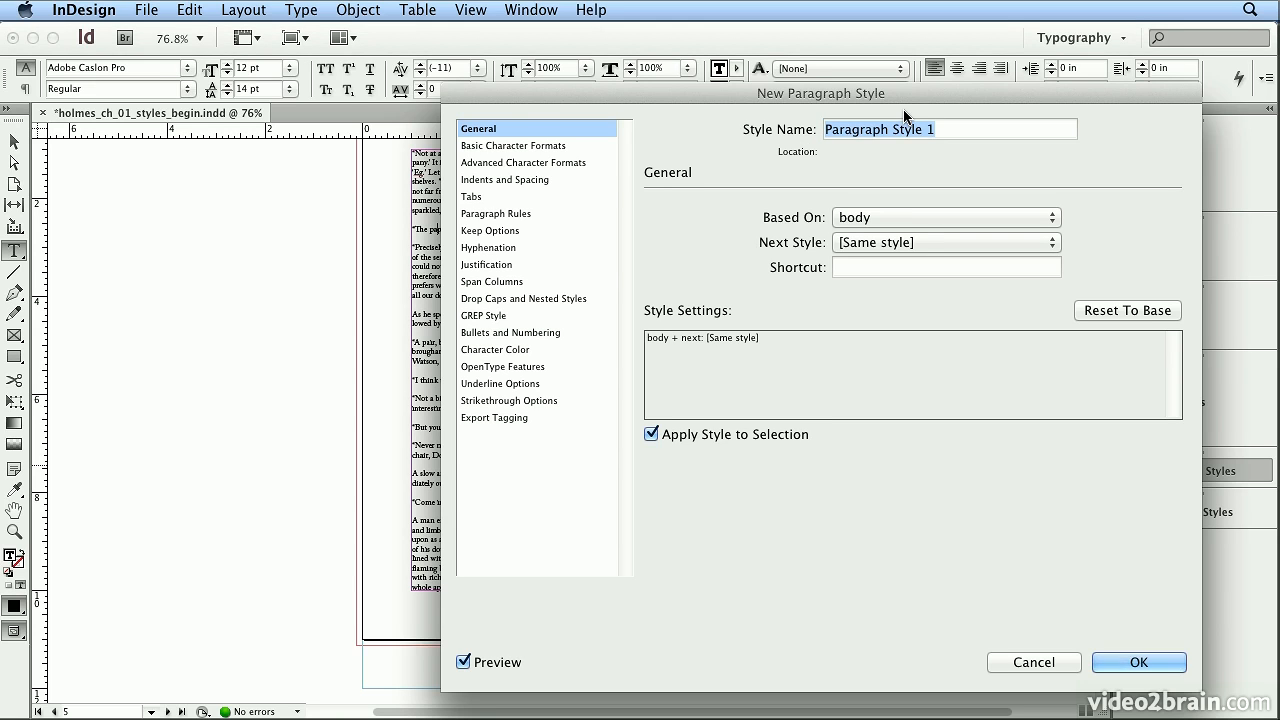
type("quotes")
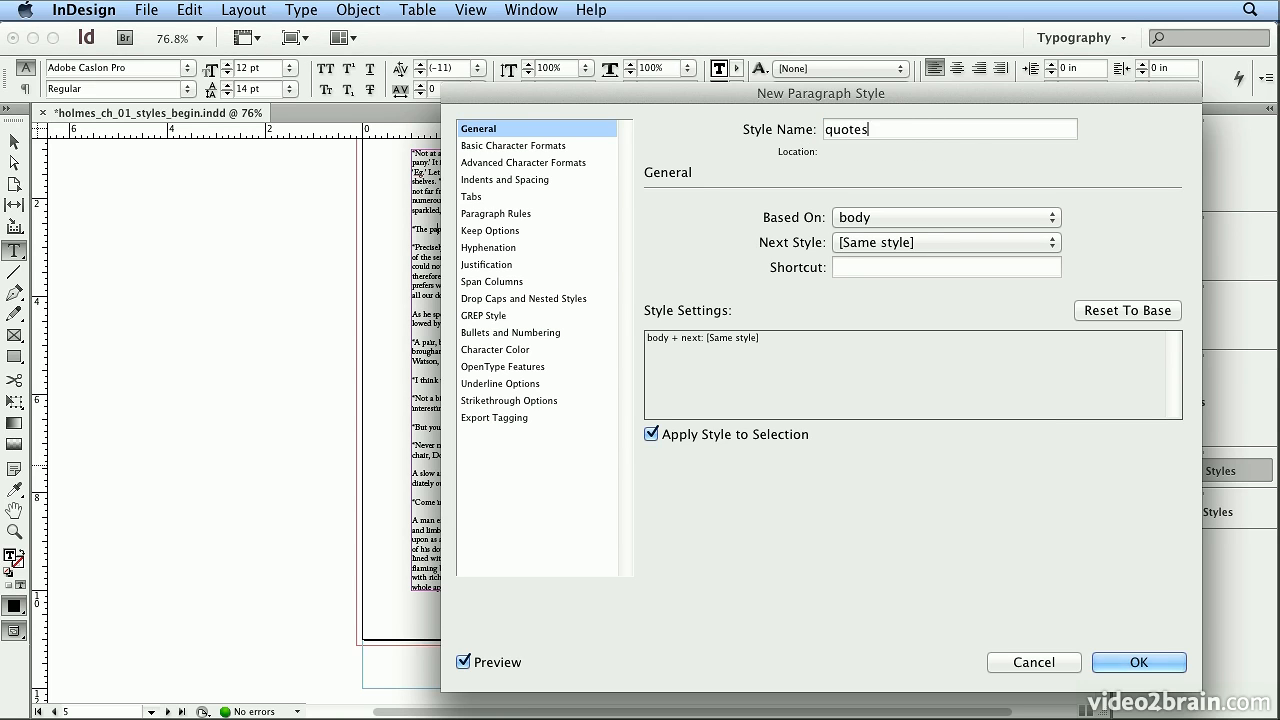
left_click_drag(801, 91, 954, 88)
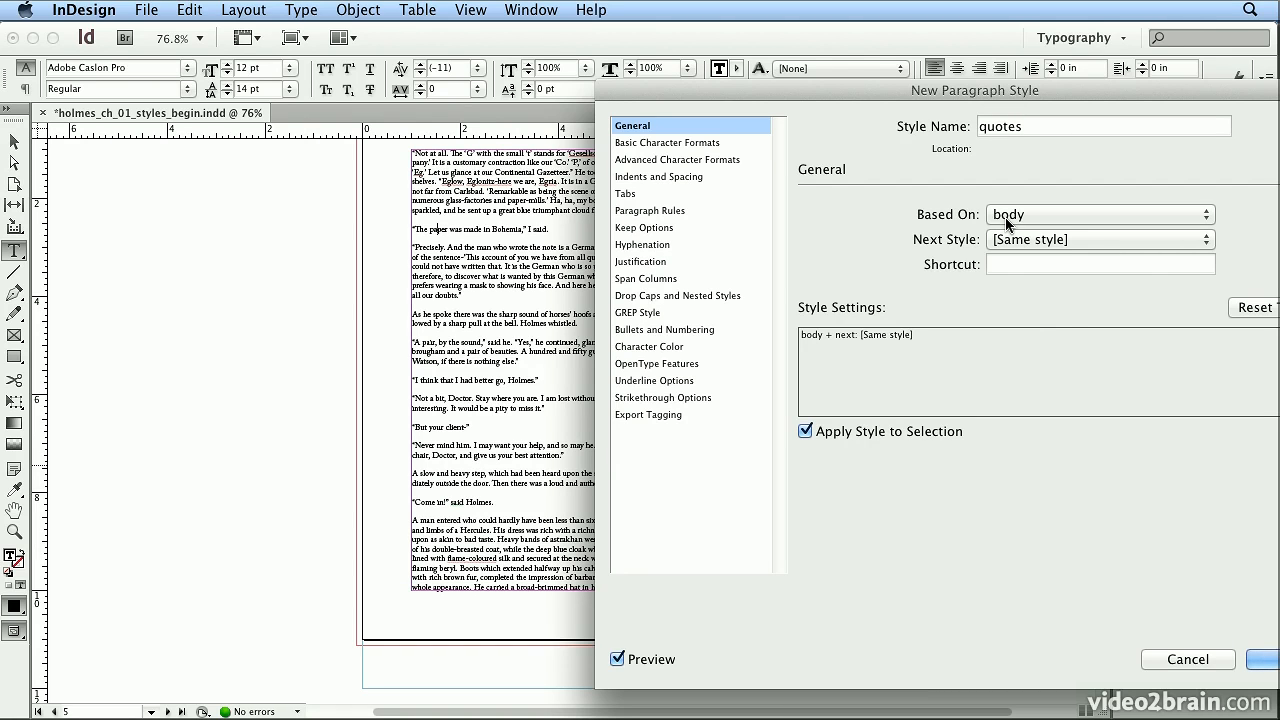
Step: Set the quotes style's font style to Italic in its basic character formats
left_click(712, 144)
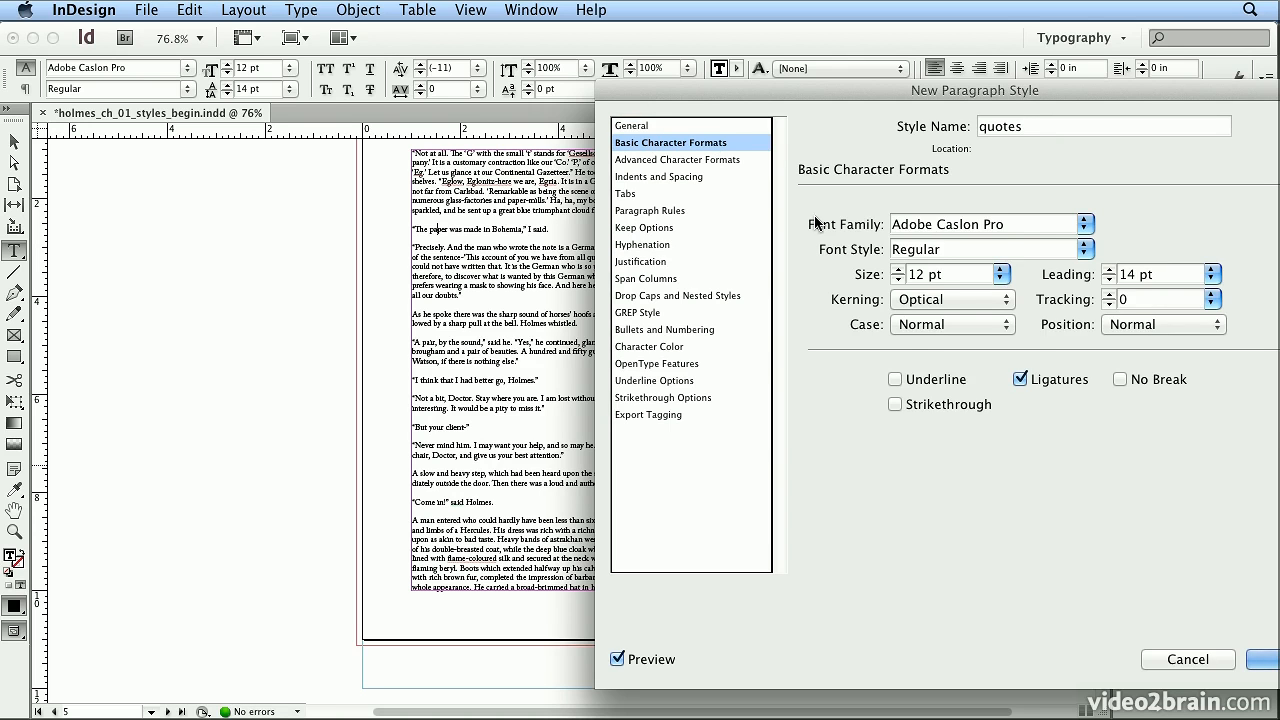
left_click(1085, 249)
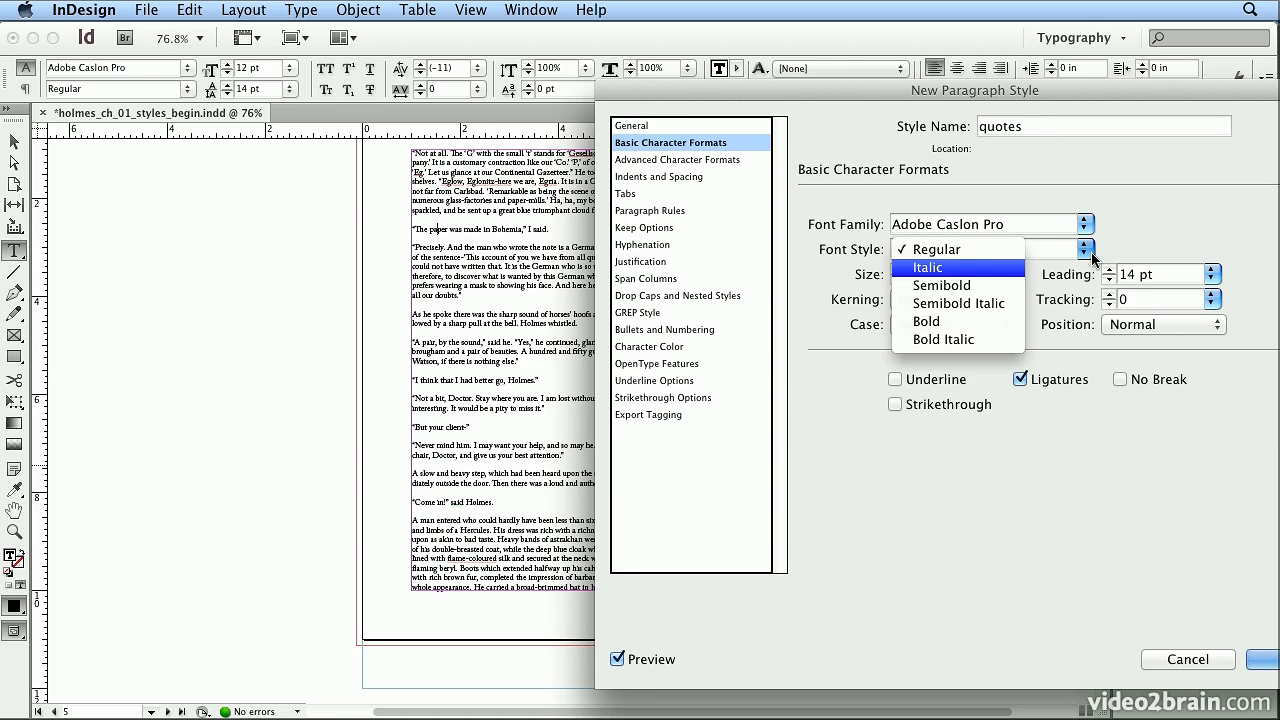
left_click(972, 268)
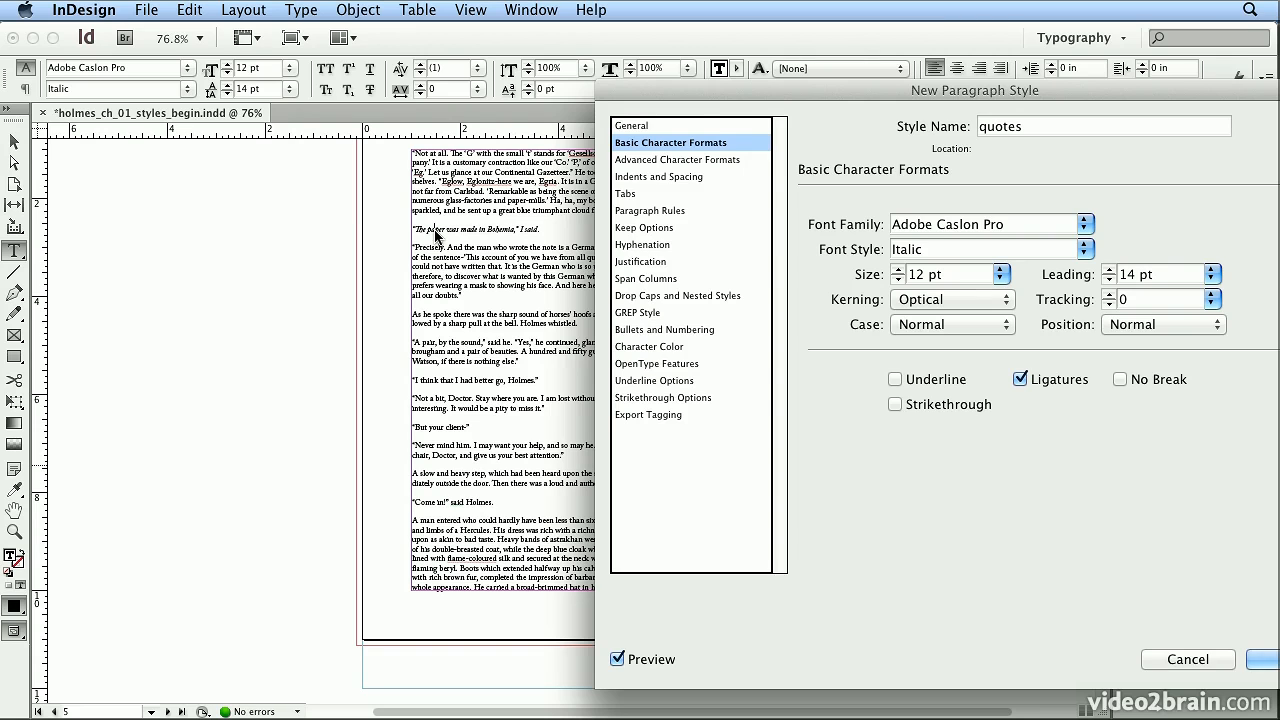
Step: Set the quotes style's space after to 0 in and accept the new style
left_click(703, 178)
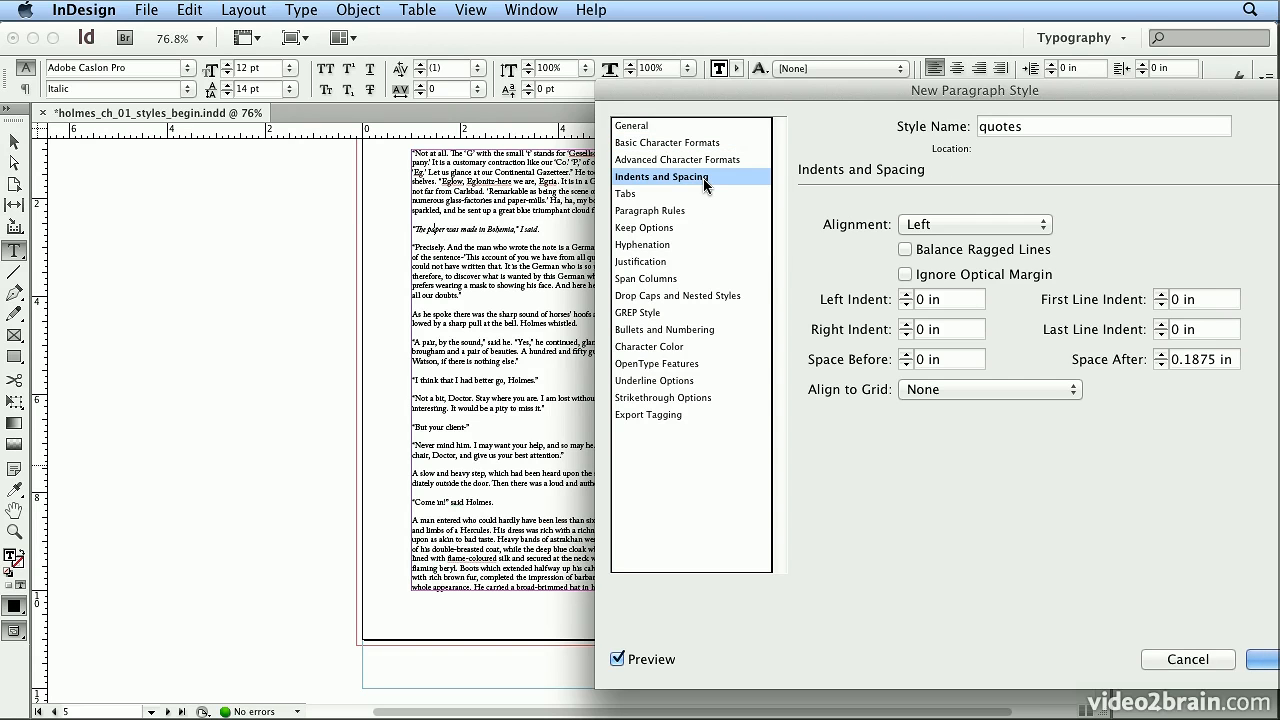
double_click(1199, 360)
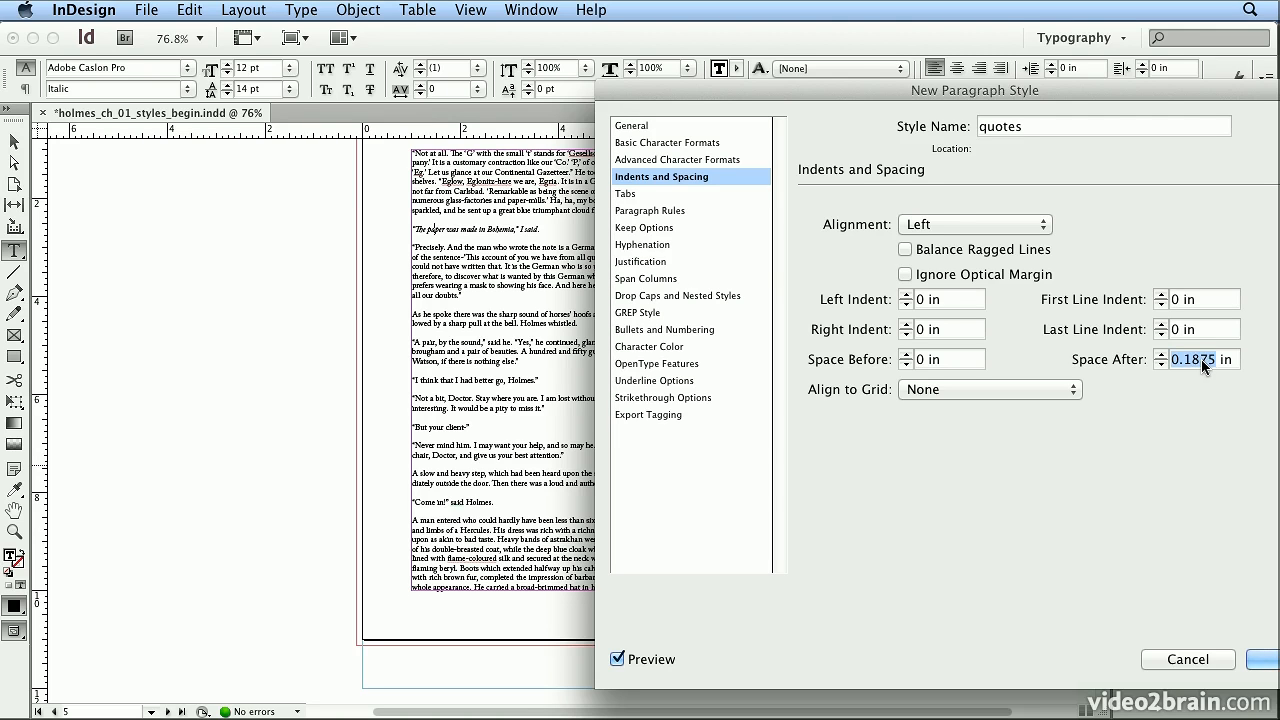
type("0")
left_click(1257, 659)
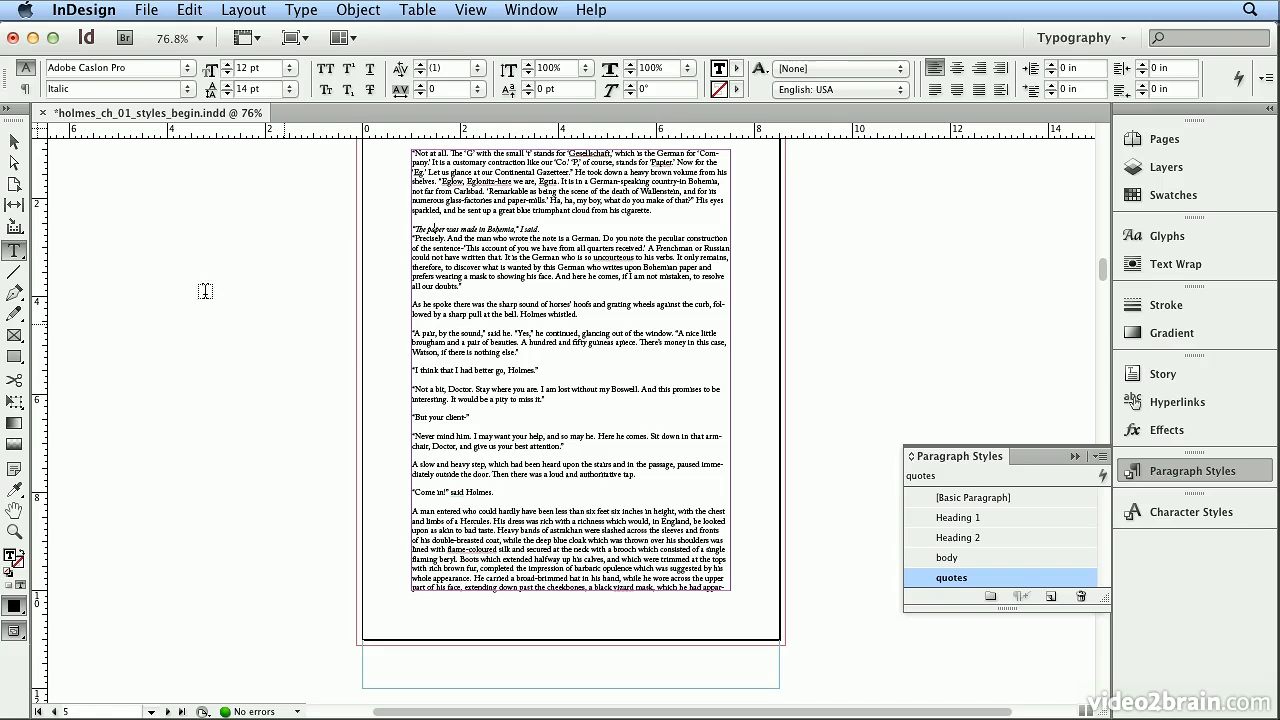
Step: Copy the quotes formatting onto the "Precisely" paragraph with the Eyedropper tool, and undo its application to the "As he spoke" paragraph
left_click(16, 492)
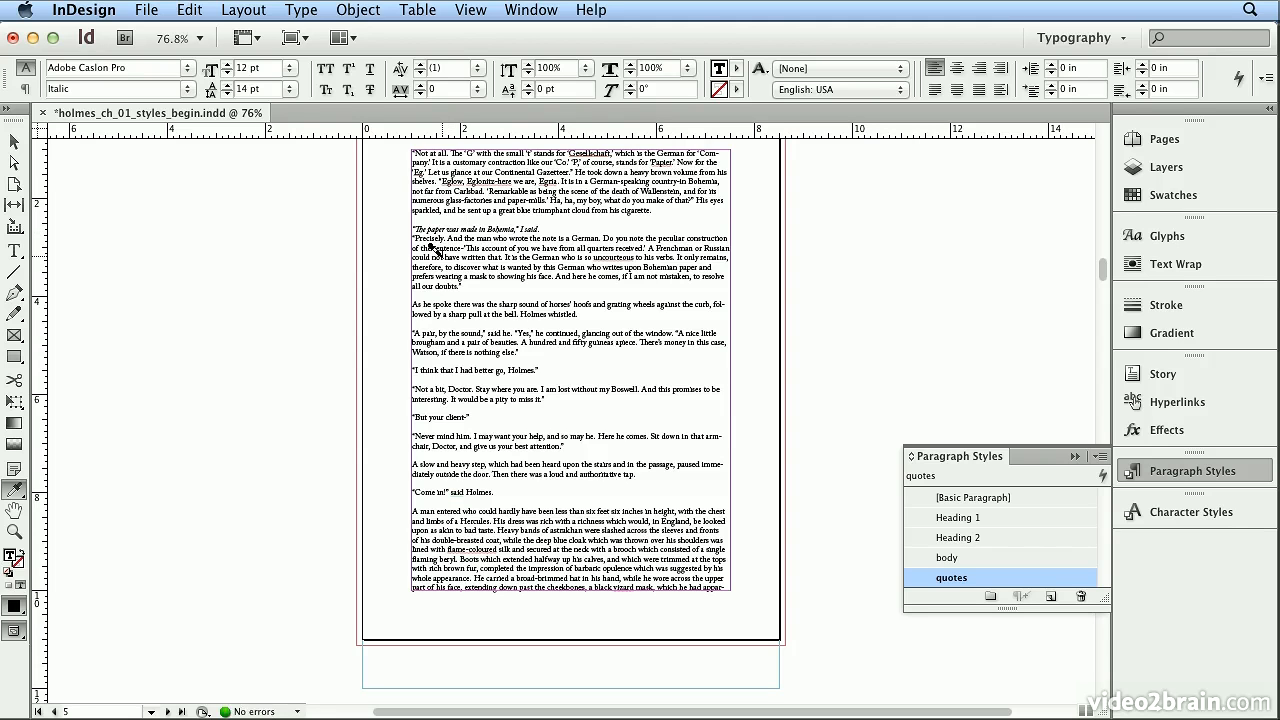
left_click(430, 248)
left_click(429, 284)
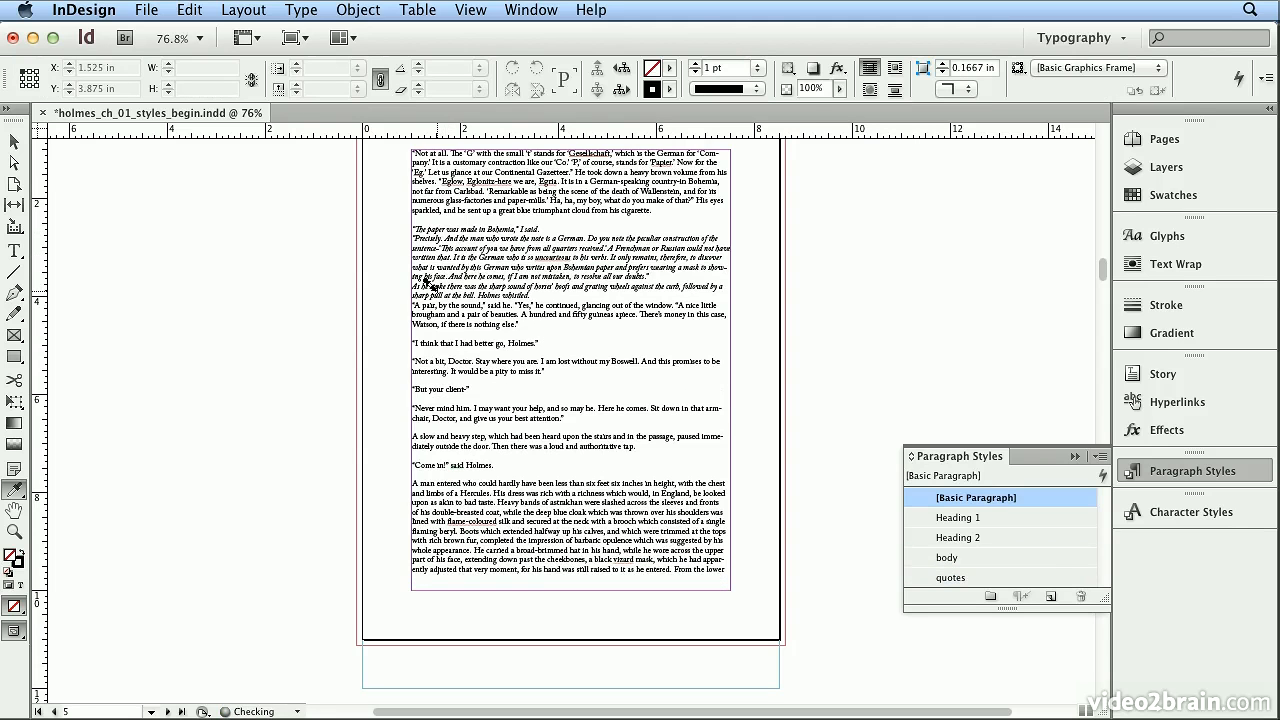
key("super+z")
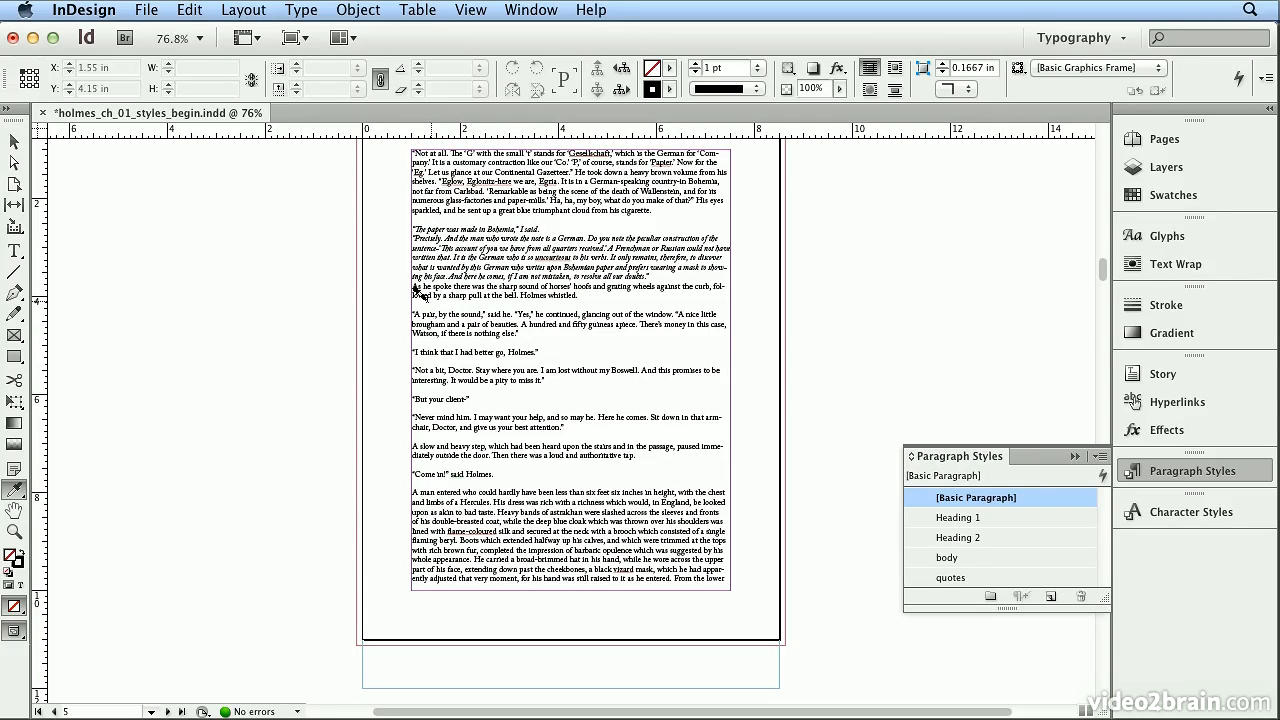
Step: Apply the sampled quotes formatting to each page 5 paragraph from "A pair, by the sound" through "Come in!"
left_click(416, 314)
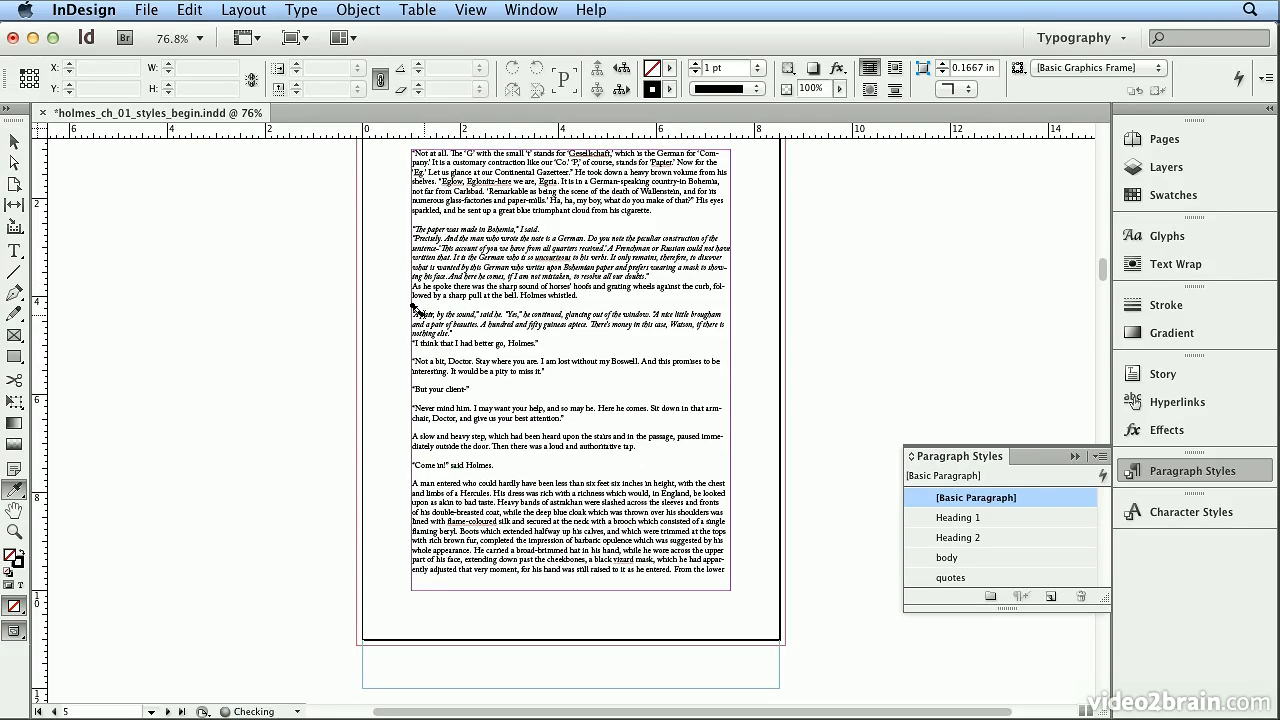
left_click(424, 343)
left_click(418, 351)
left_click(420, 366)
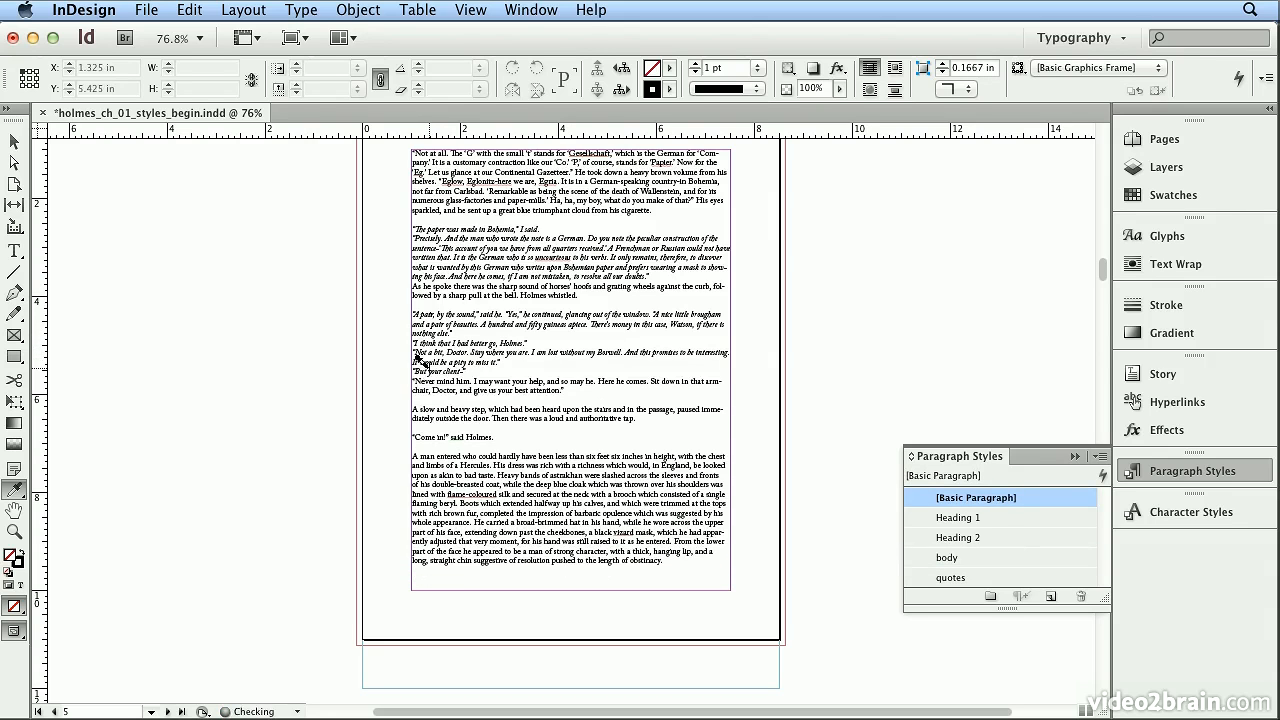
left_click(420, 377)
left_click(430, 408)
left_click(464, 420)
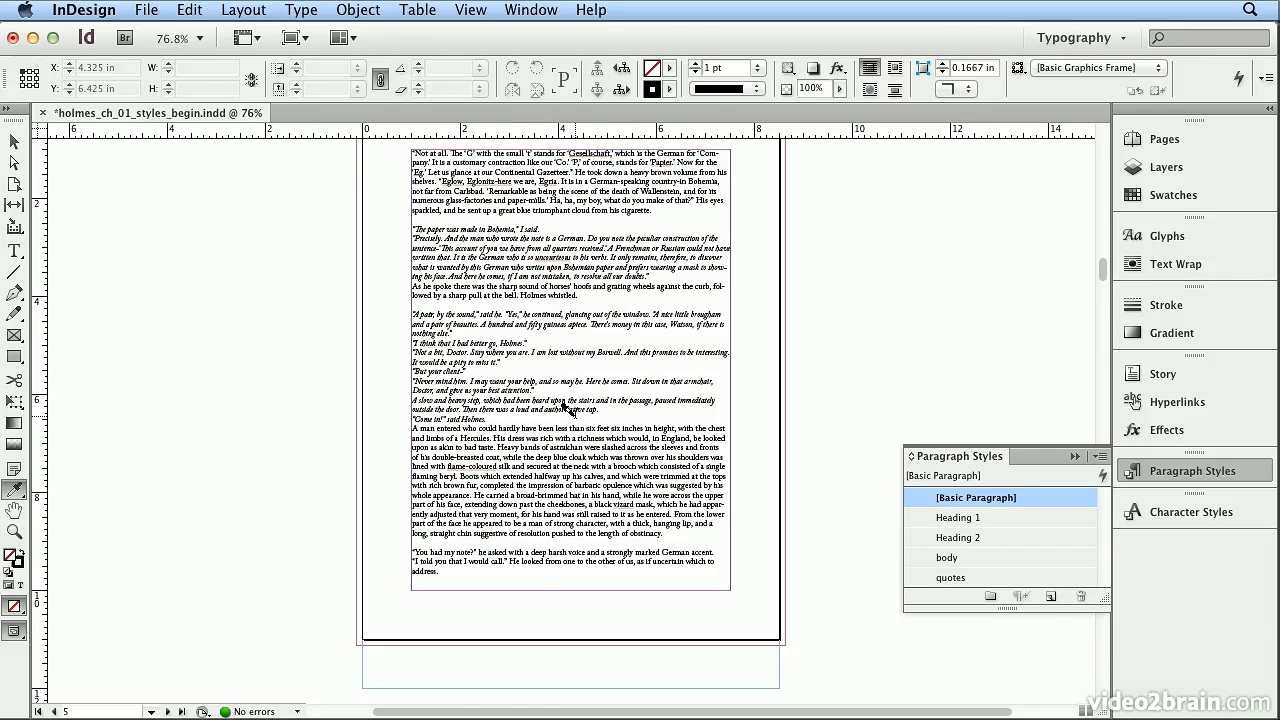
Step: Apply the sampled quotes formatting to page 4's paragraphs "The name of the maker", "What do you make of that?", "Peculiar" and "The man who wrote it"
scroll(568, 408, "up", 10)
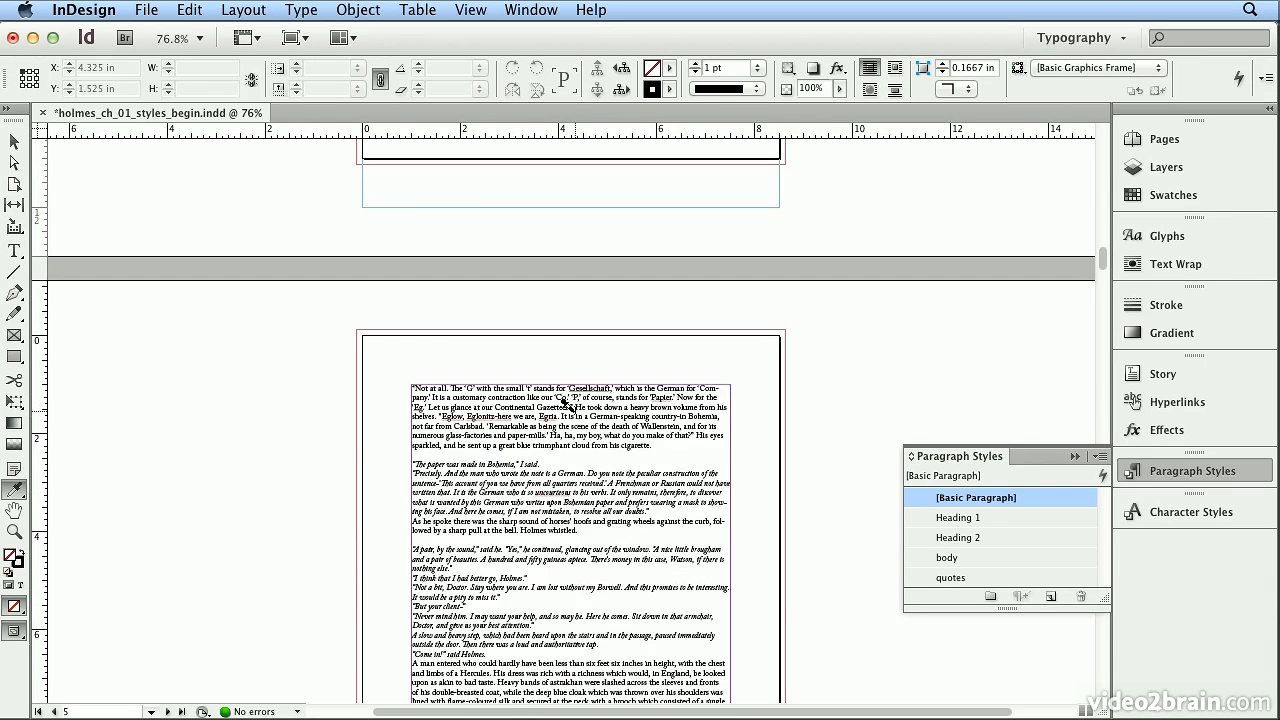
left_click(424, 366)
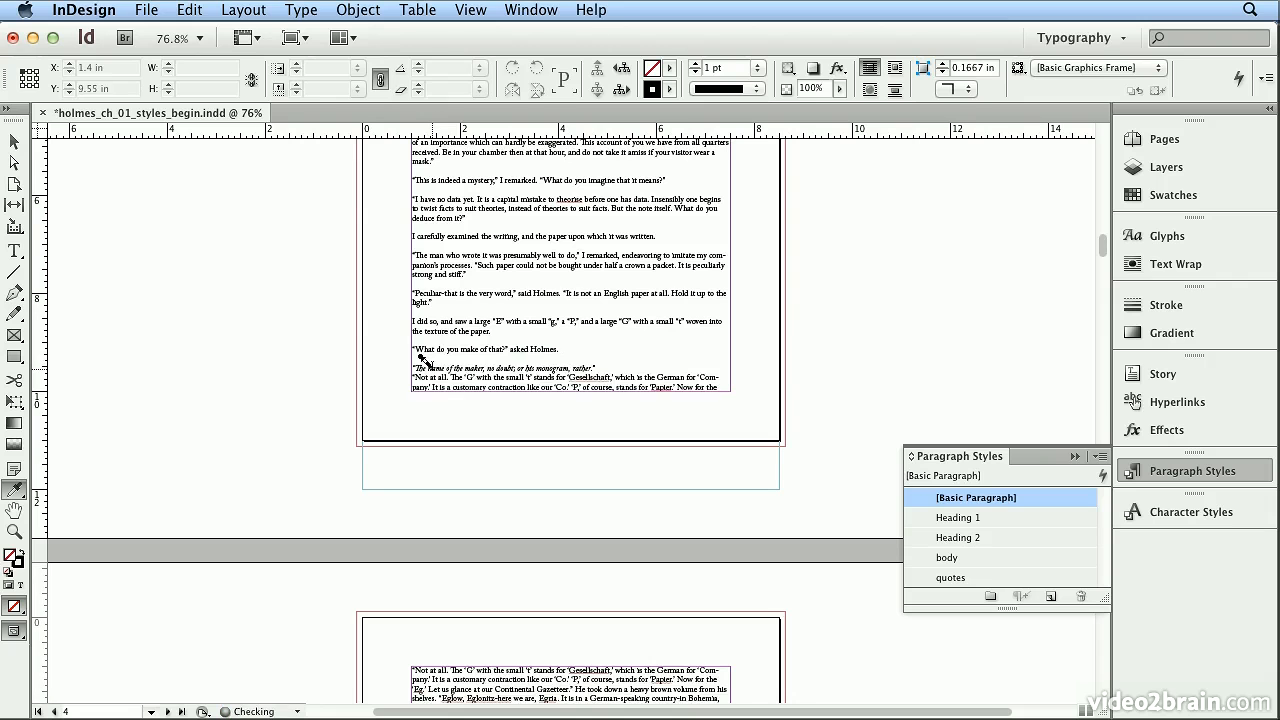
left_click(421, 345)
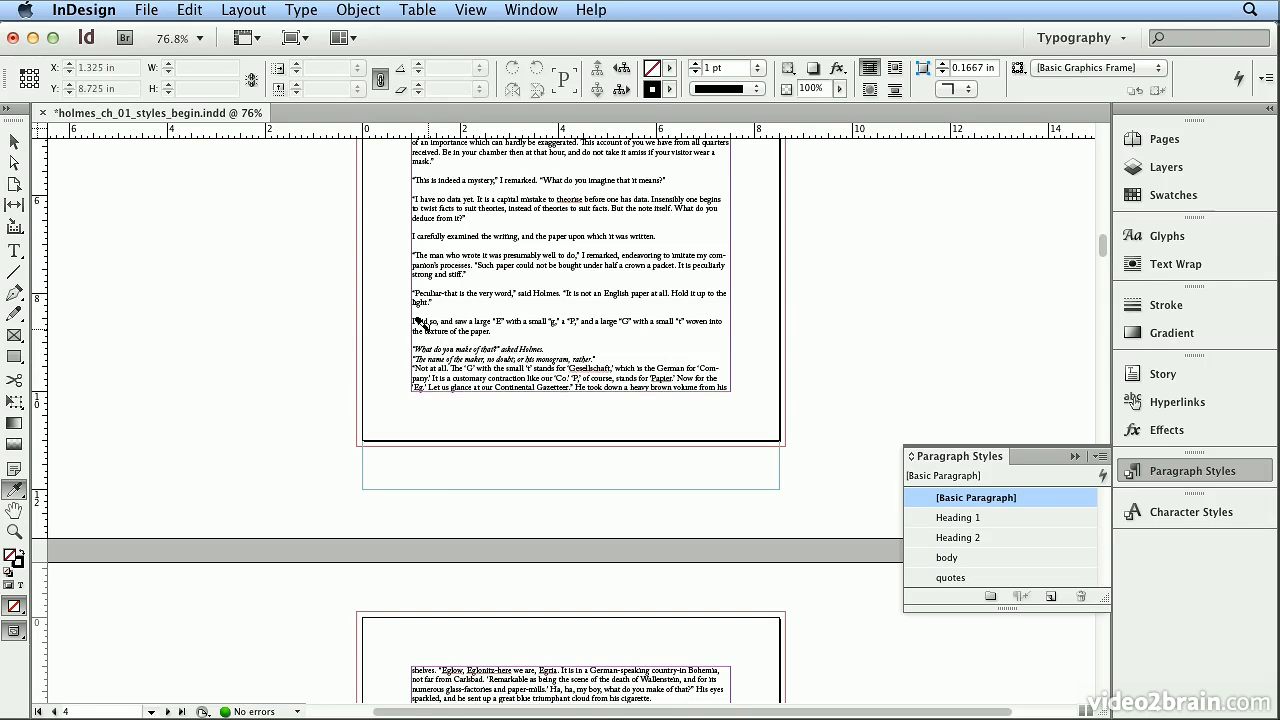
left_click(474, 293)
left_click(479, 253)
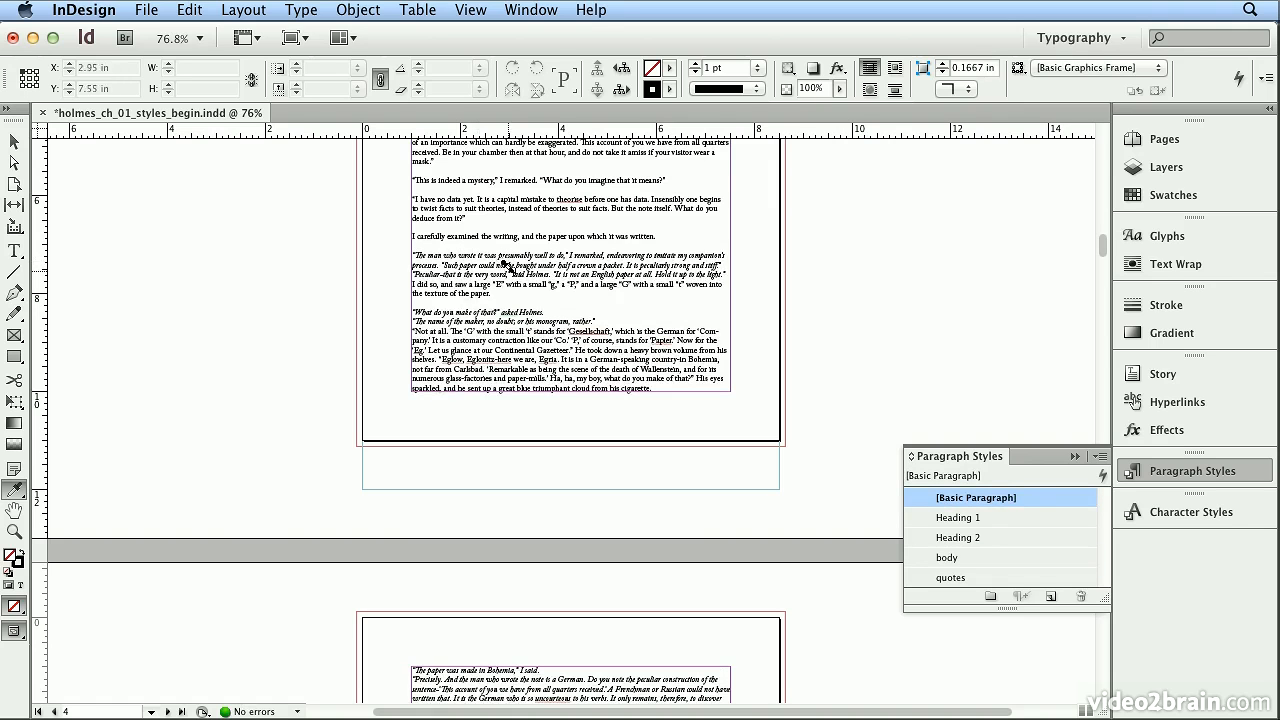